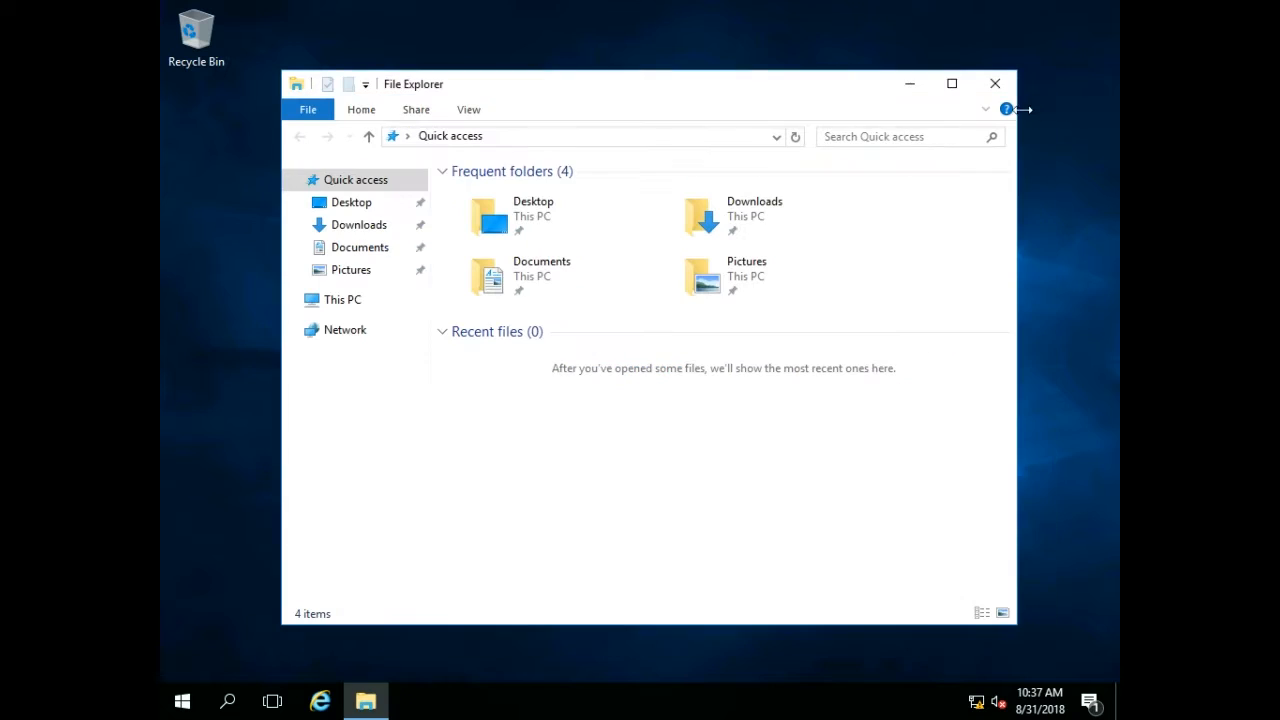
Open the computer name and domain membership settings from This PC's system properties.
right_click(336, 307)
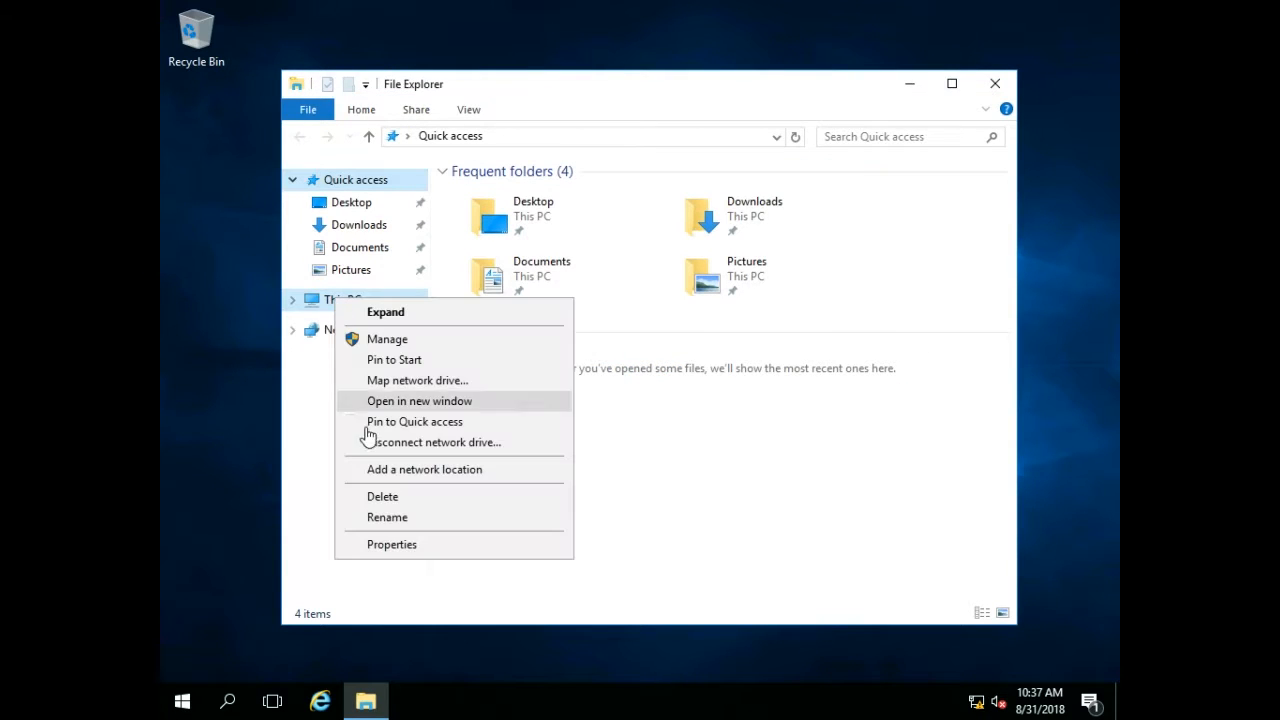
left_click(403, 543)
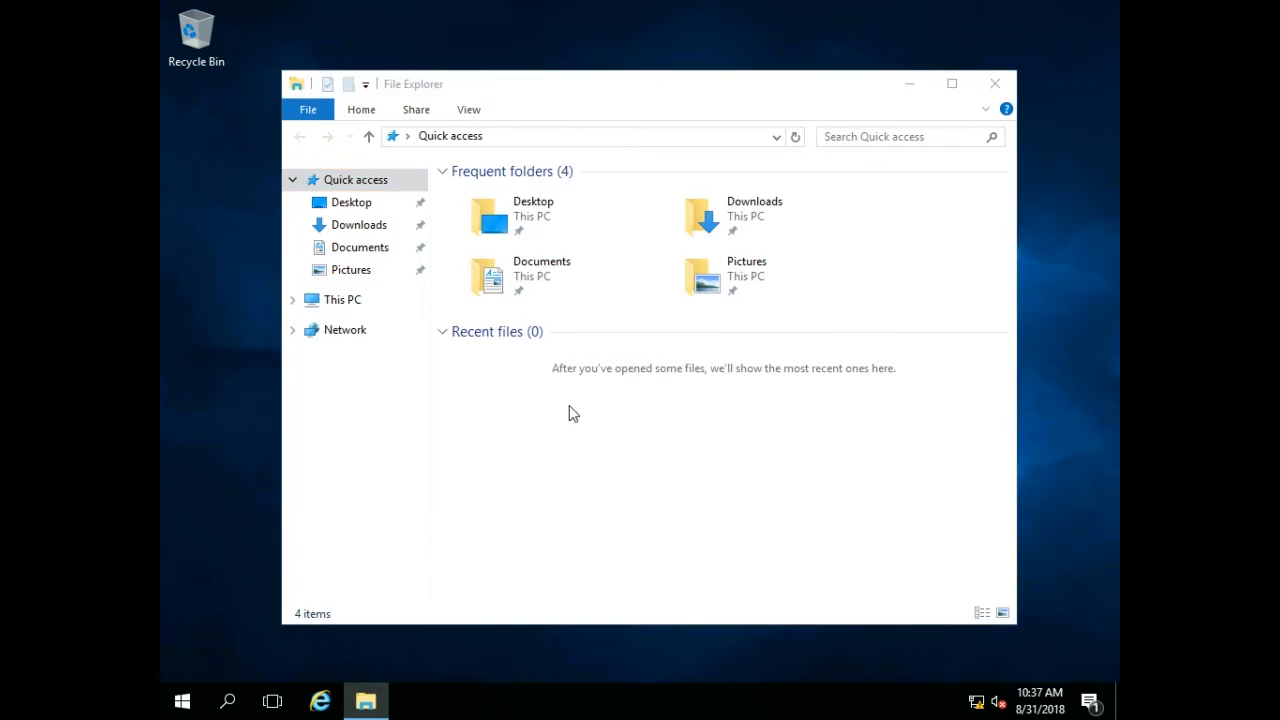
left_click(962, 446)
left_click(607, 357)
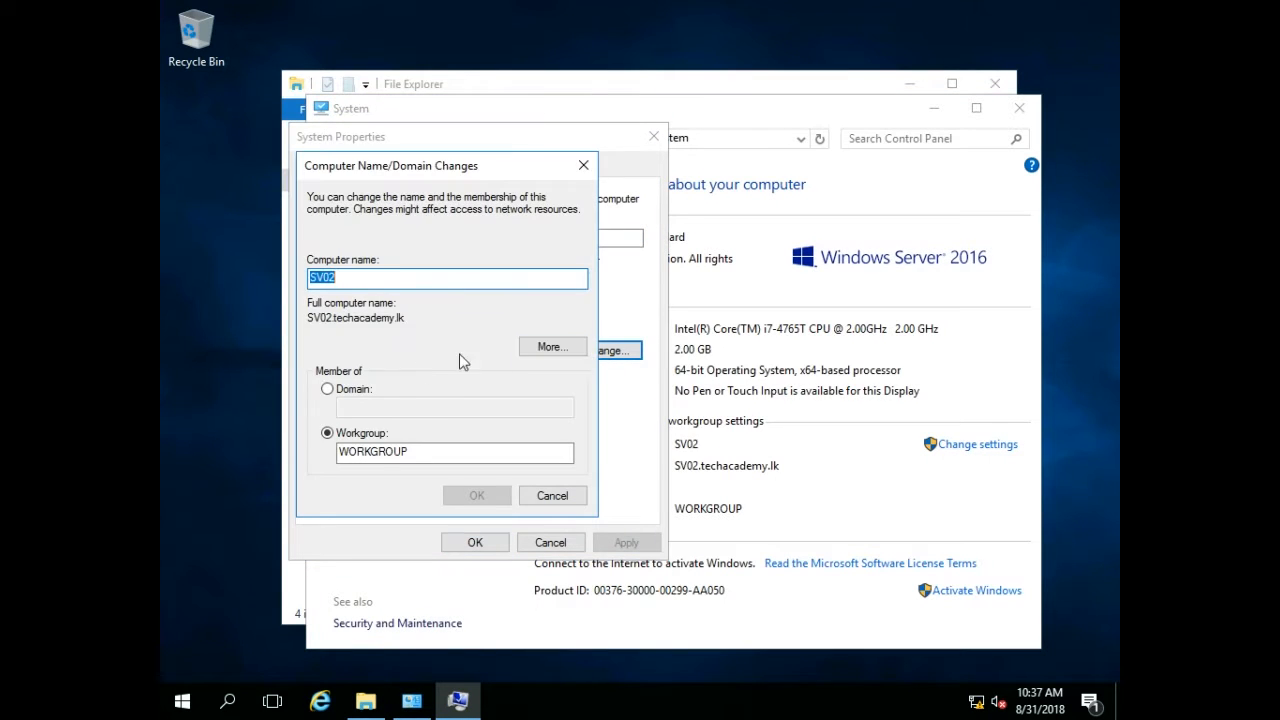
Make the computer a member of the domain techacademy.lk instead of the workgroup.
left_click(352, 390)
type("techacadem")
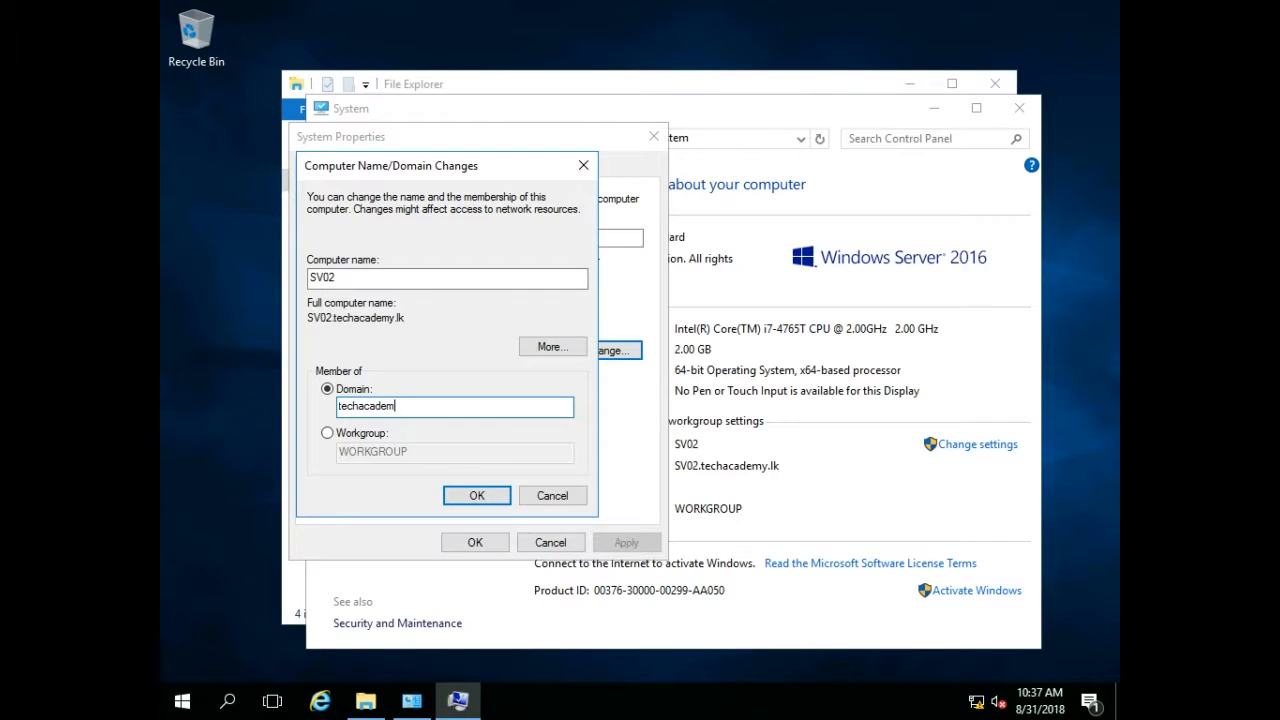
type("y.lk")
key("Return")
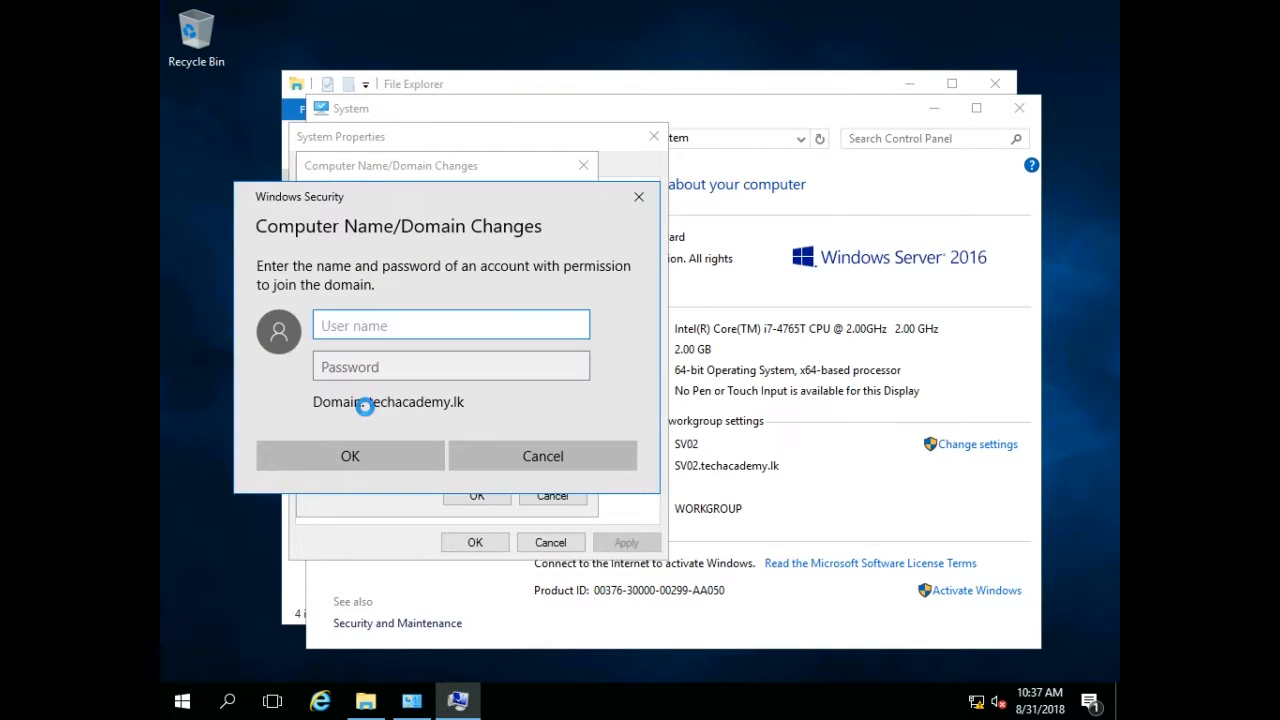
Authorize the domain join with the administrator account name and its password.
type("administrator")
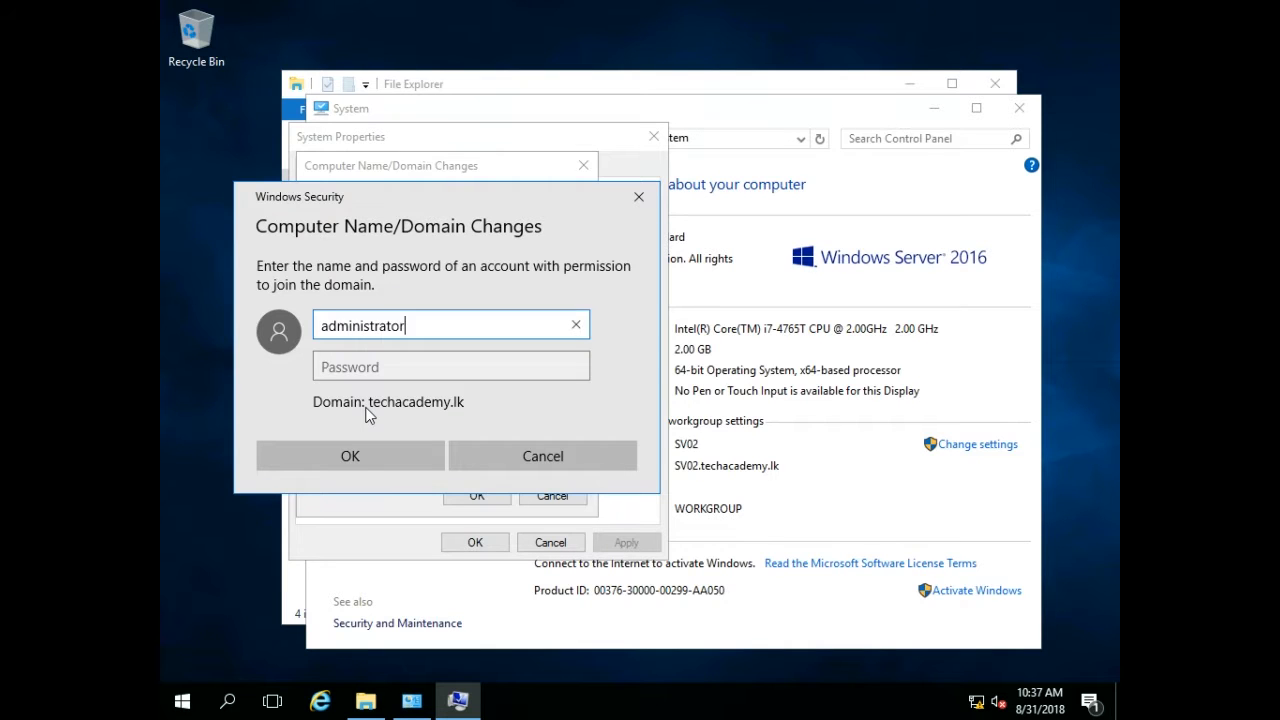
key("Tab")
type("•••")
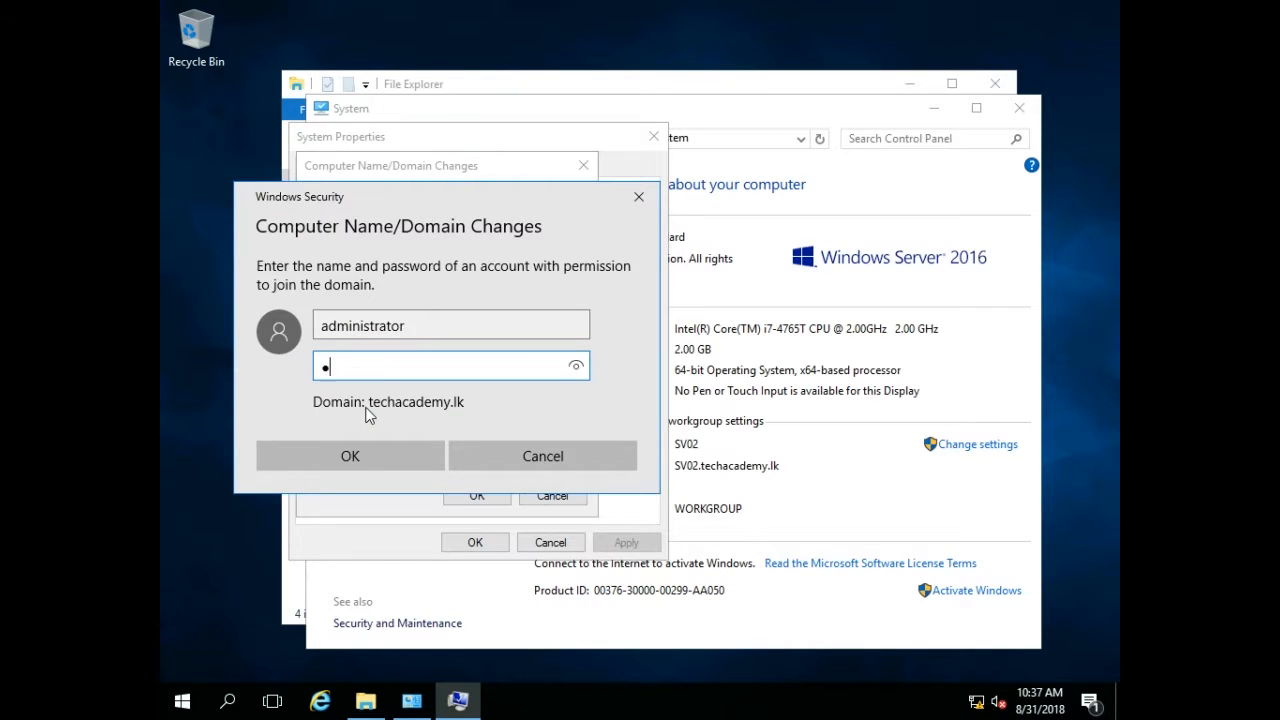
type("••••")
key("Return")
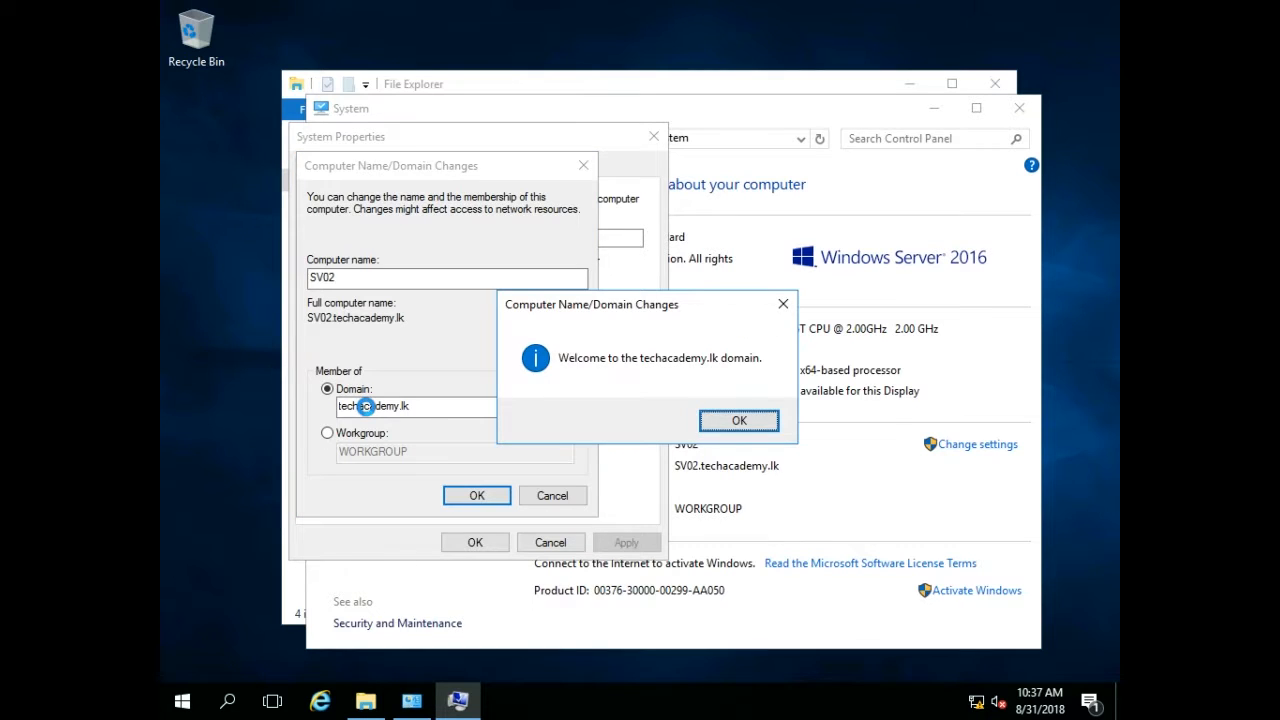
Acknowledge the domain welcome and restart notices, close System Properties, and restart the computer now.
left_click(744, 416)
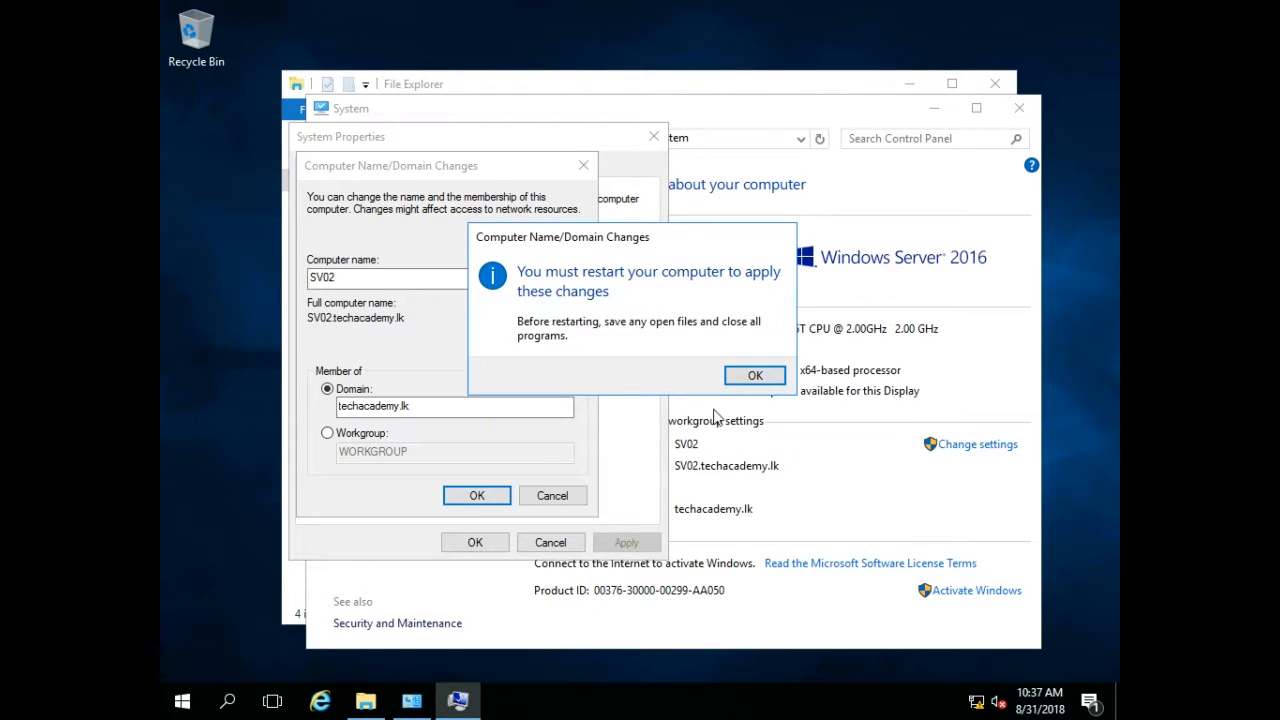
left_click(738, 374)
left_click(478, 544)
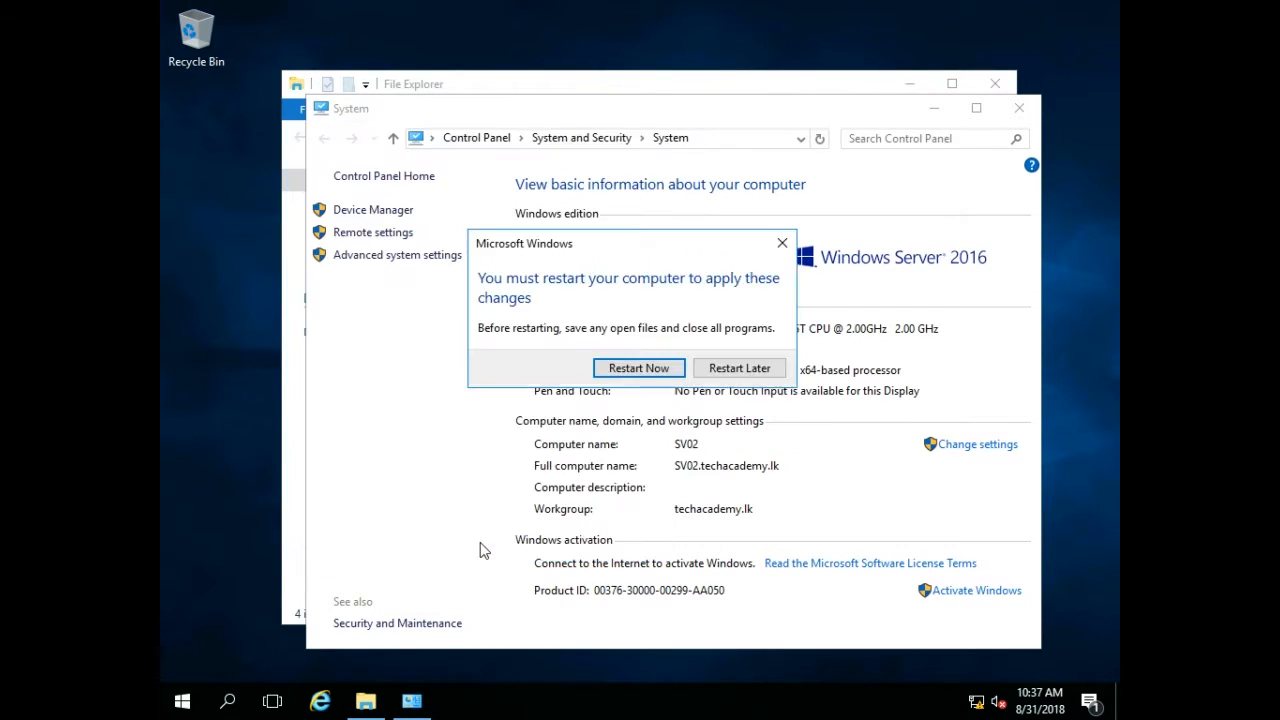
left_click(638, 368)
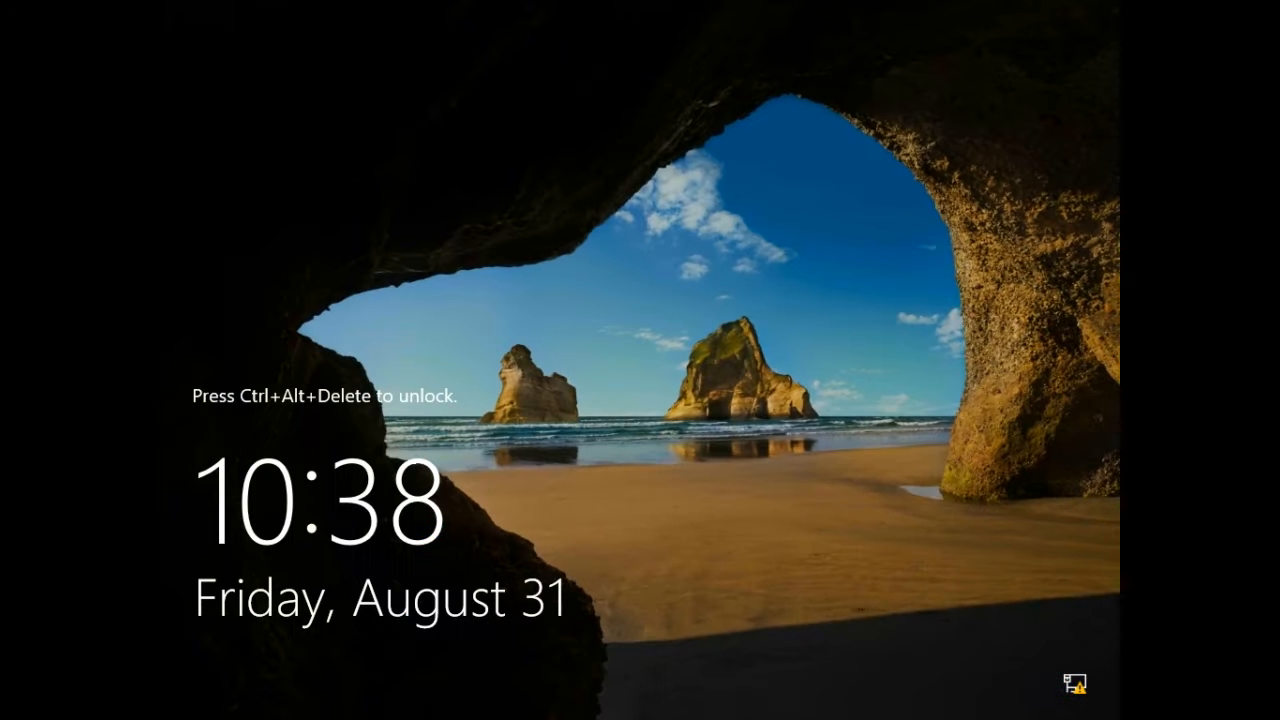
Unlock the lock screen and sign in as Administrator with the account password.
key("ctrl+alt+Delete")
type("*******")
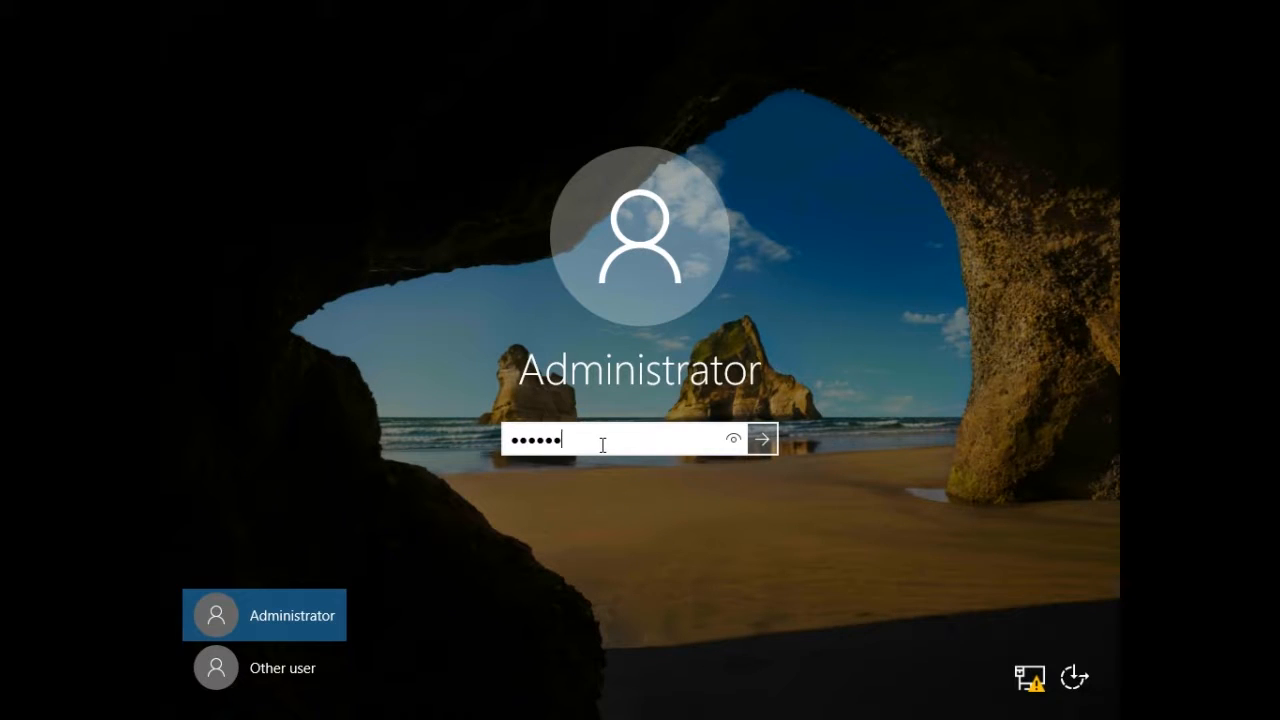
key("Return")
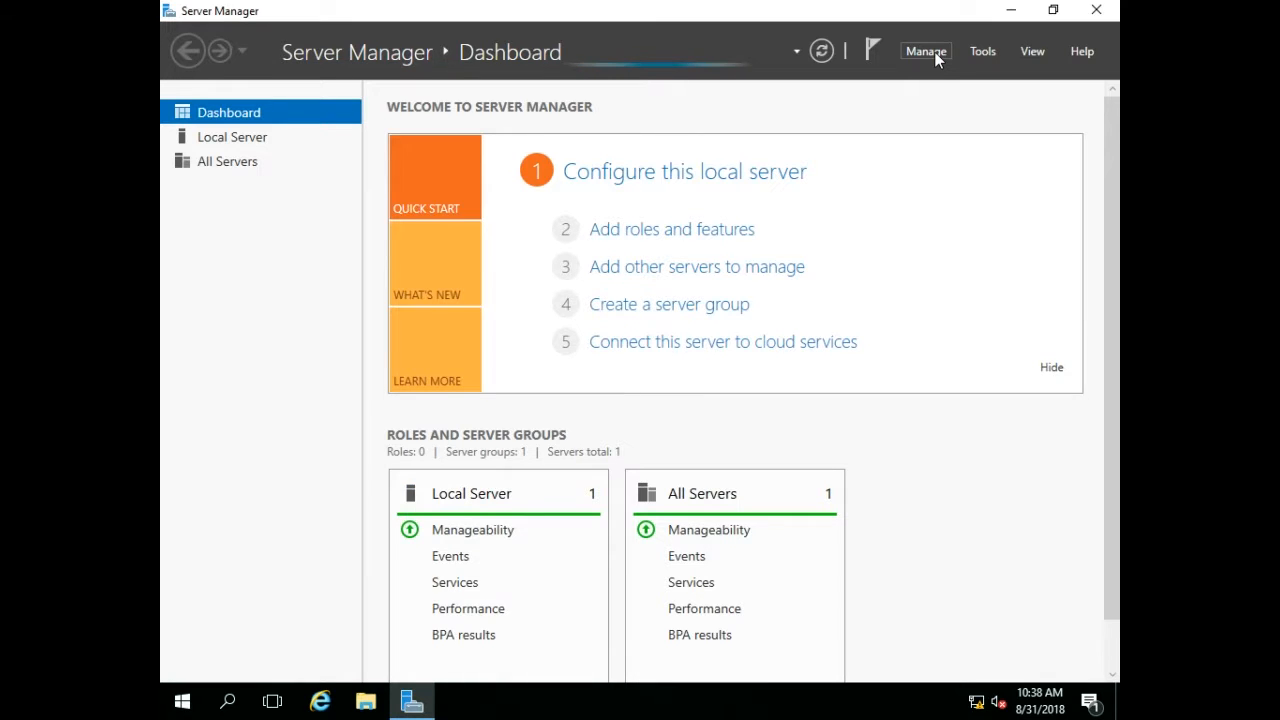
Start the Add Roles and Features wizard with role-based installation on SV02.techacademy.lk and reach role selection.
left_click(934, 51)
left_click(938, 76)
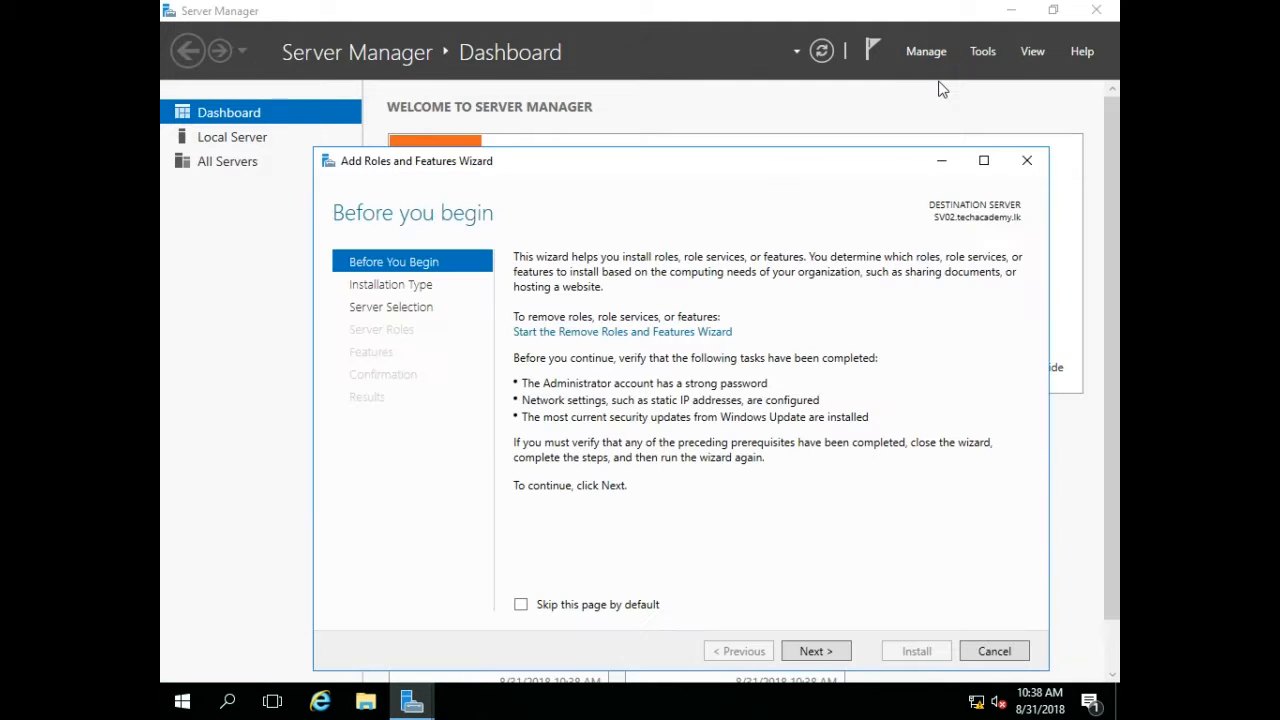
left_click(814, 651)
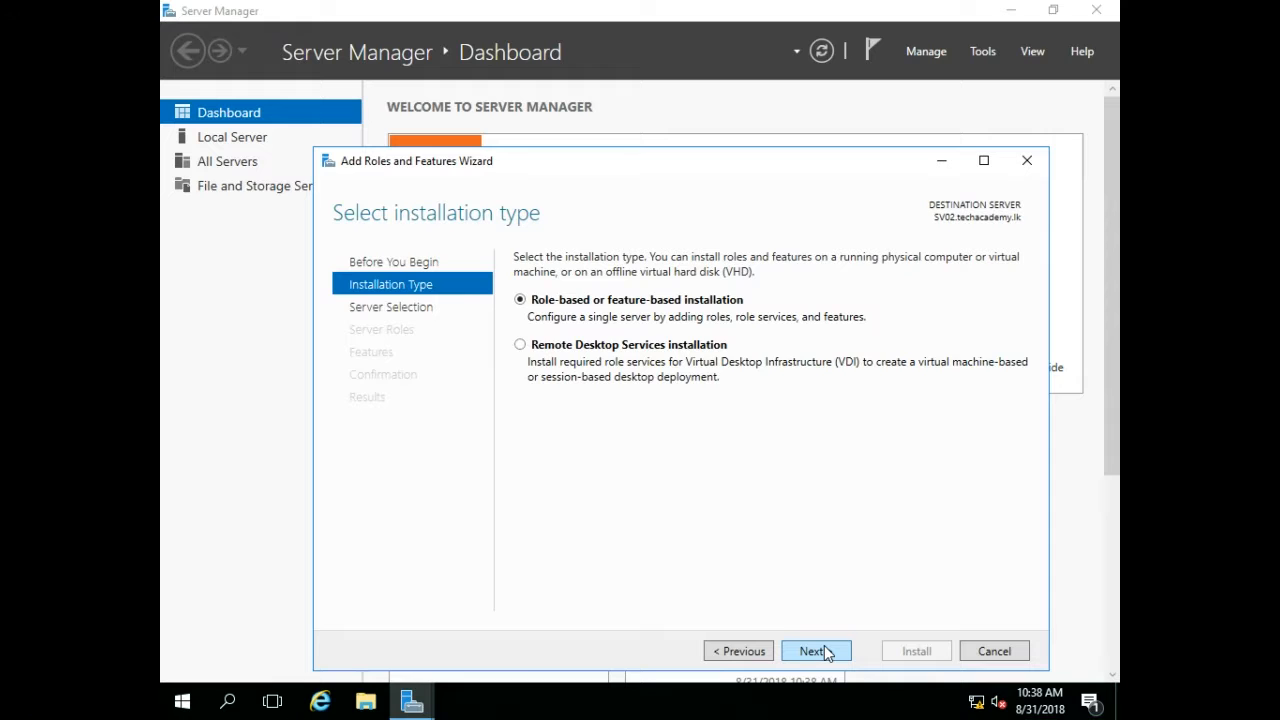
left_click(824, 647)
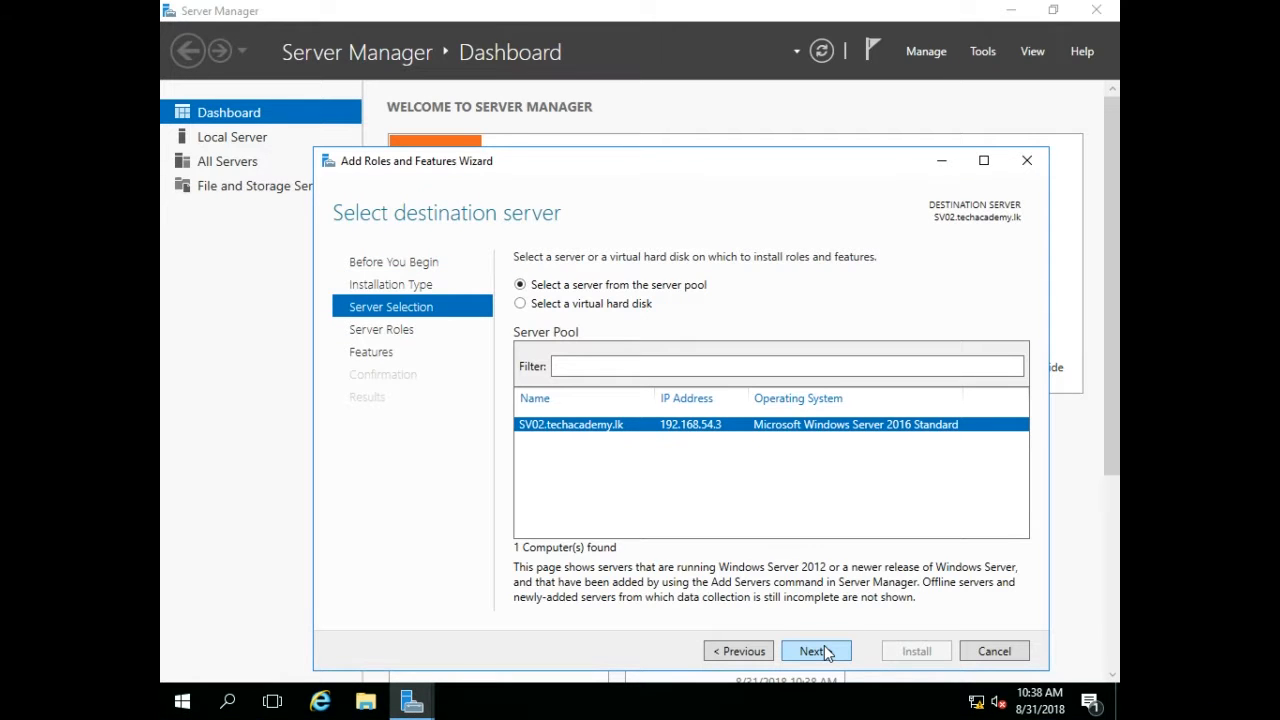
left_click(824, 651)
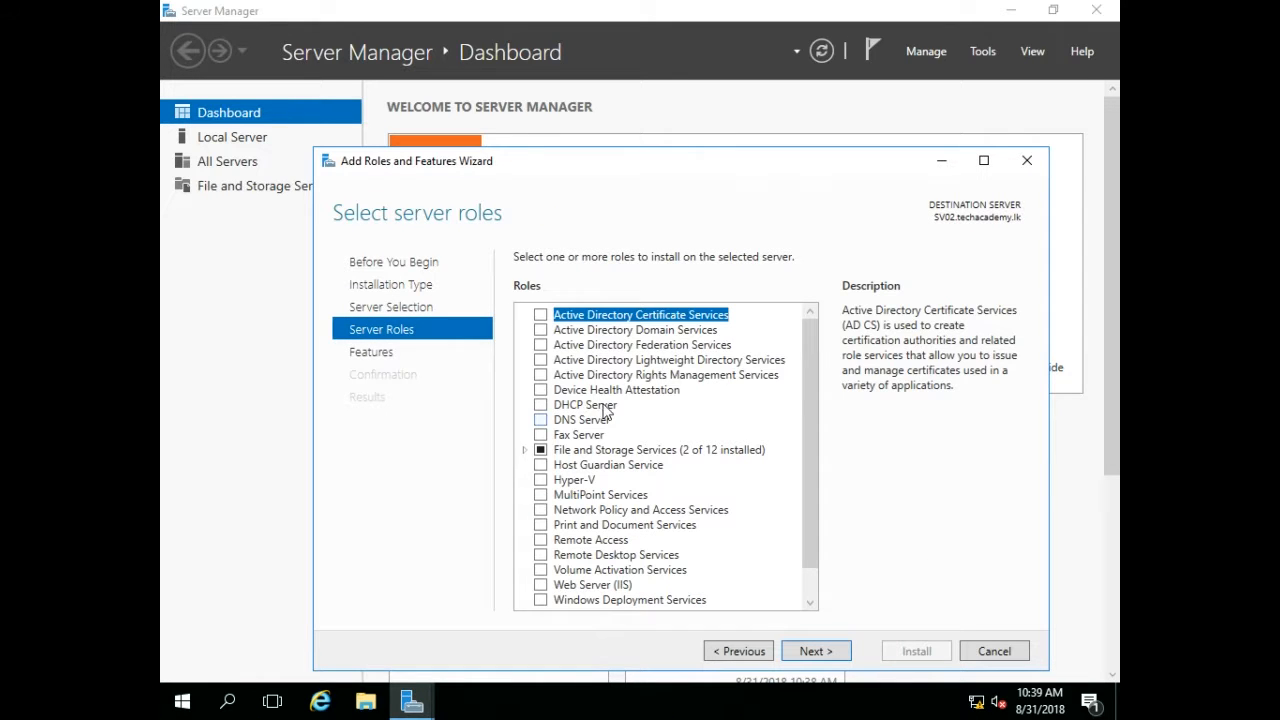
Select the Active Directory Domain Services and DNS Server roles, adding their required management features.
left_click(540, 331)
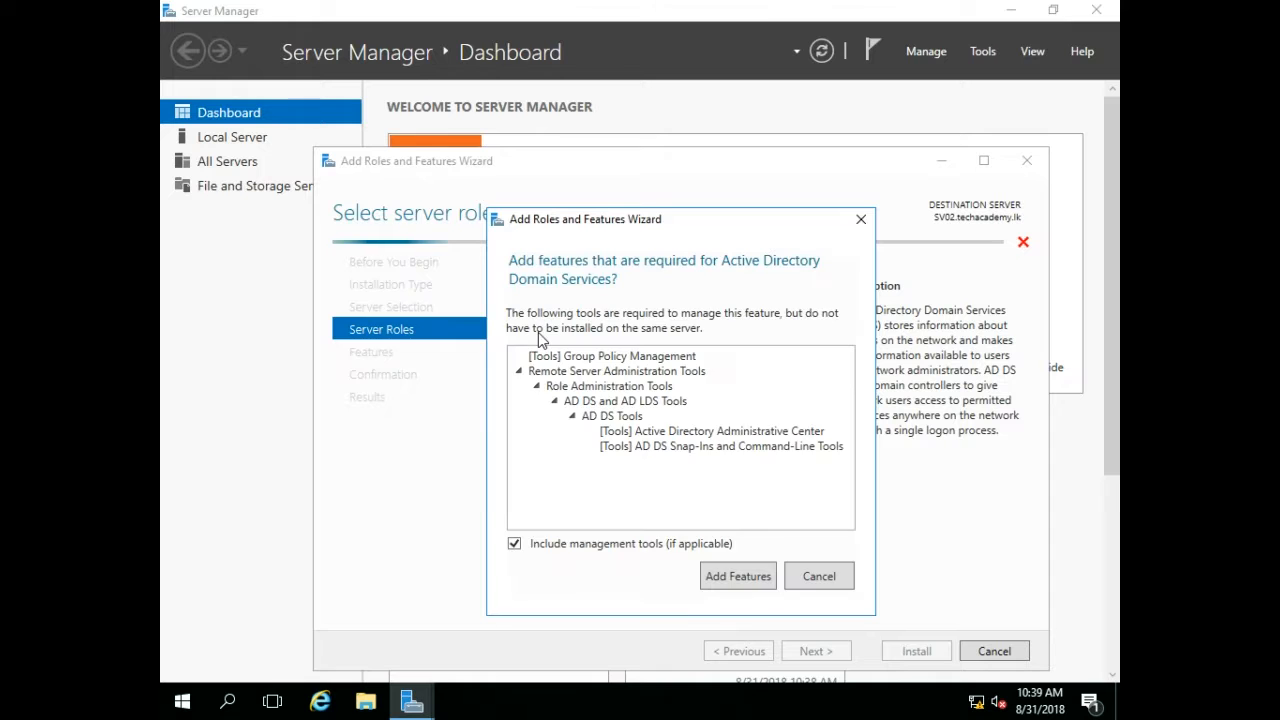
left_click(724, 578)
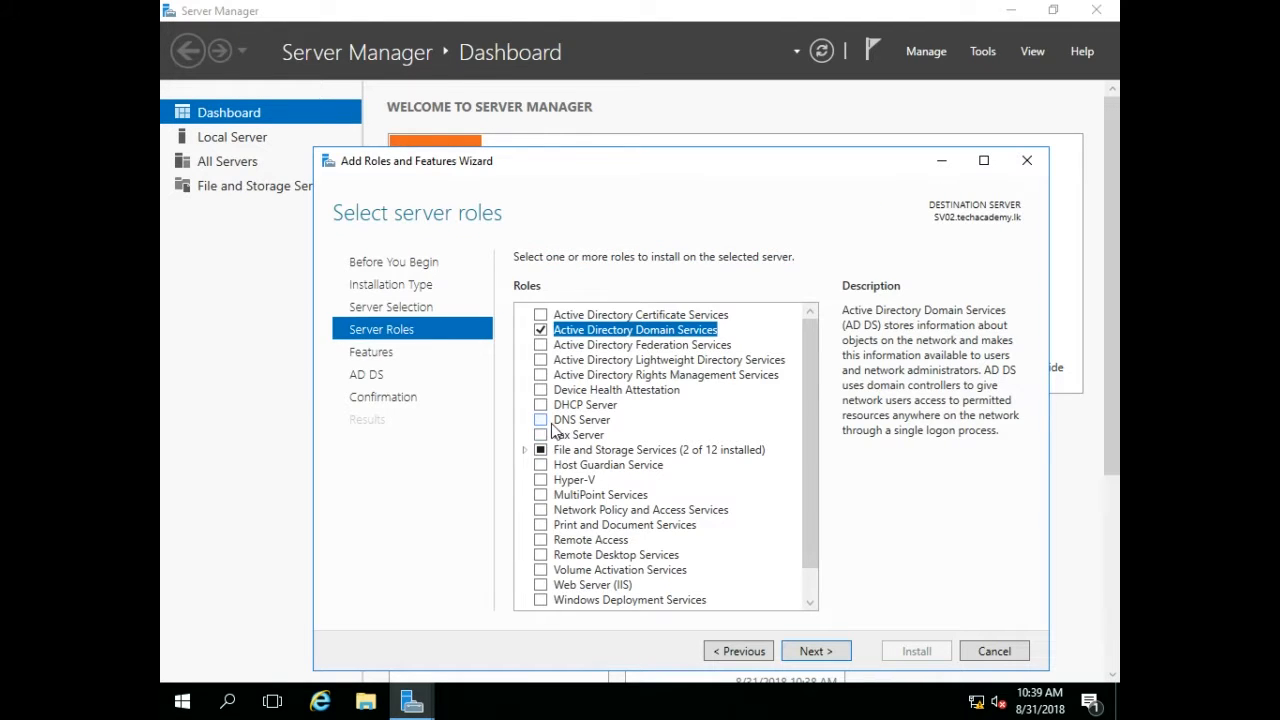
left_click(541, 421)
left_click(730, 575)
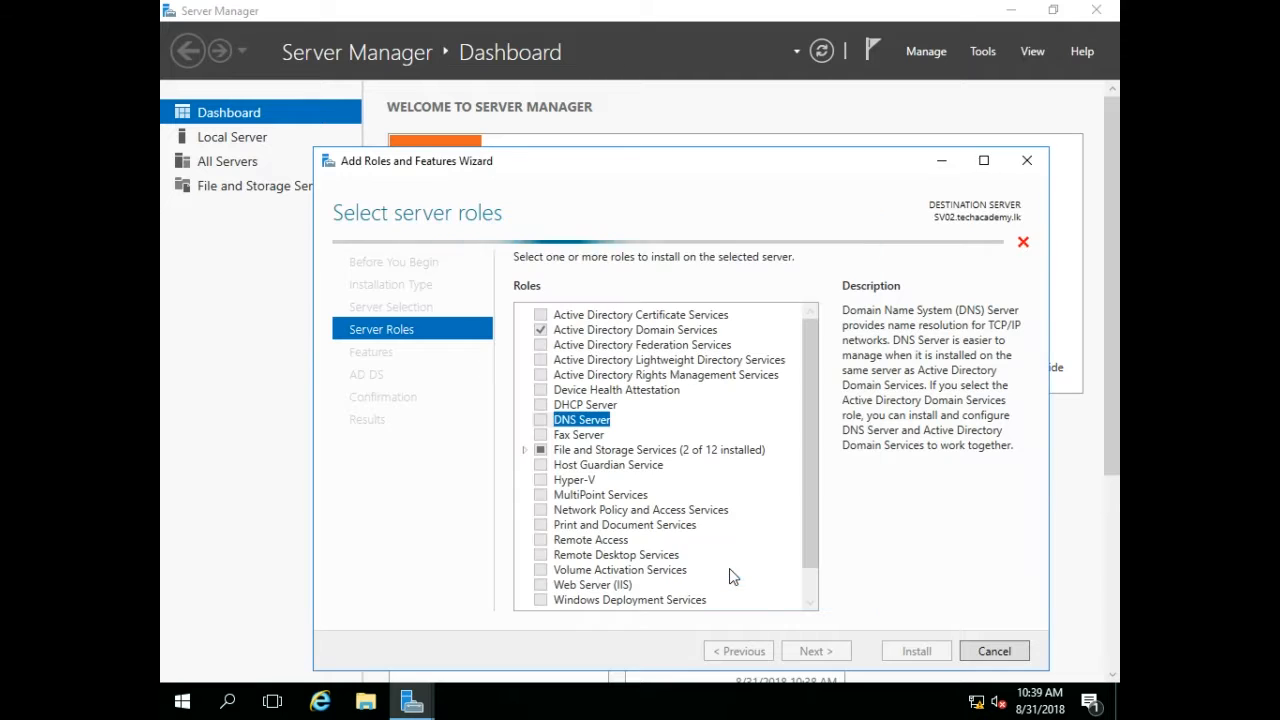
left_click(814, 650)
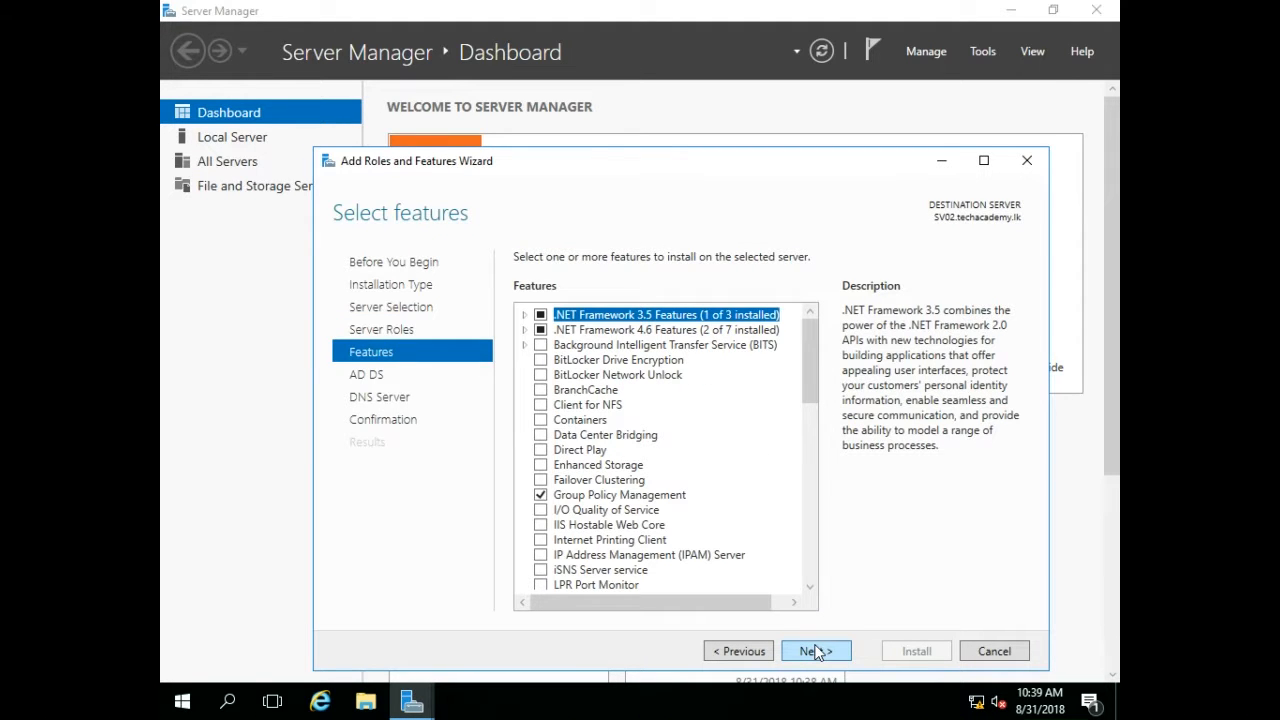
Advance through the remaining wizard pages, install the selected roles, and close the wizard.
left_click(816, 651)
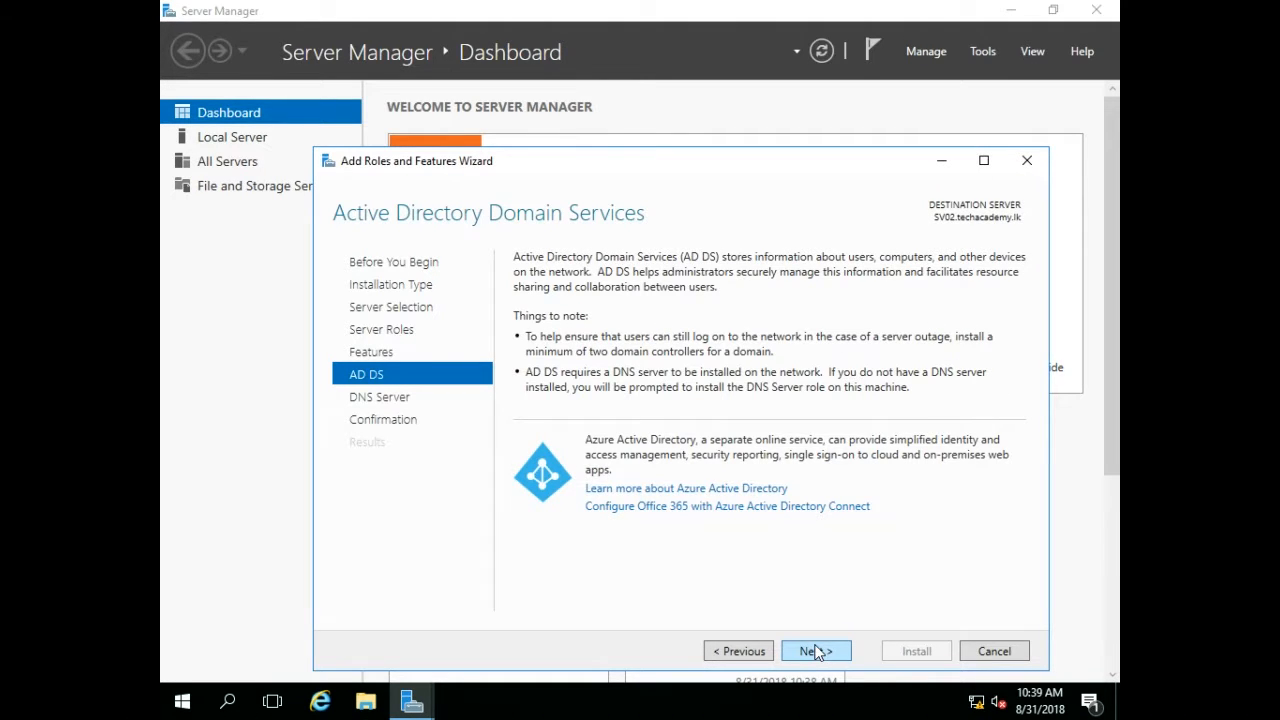
left_click(816, 651)
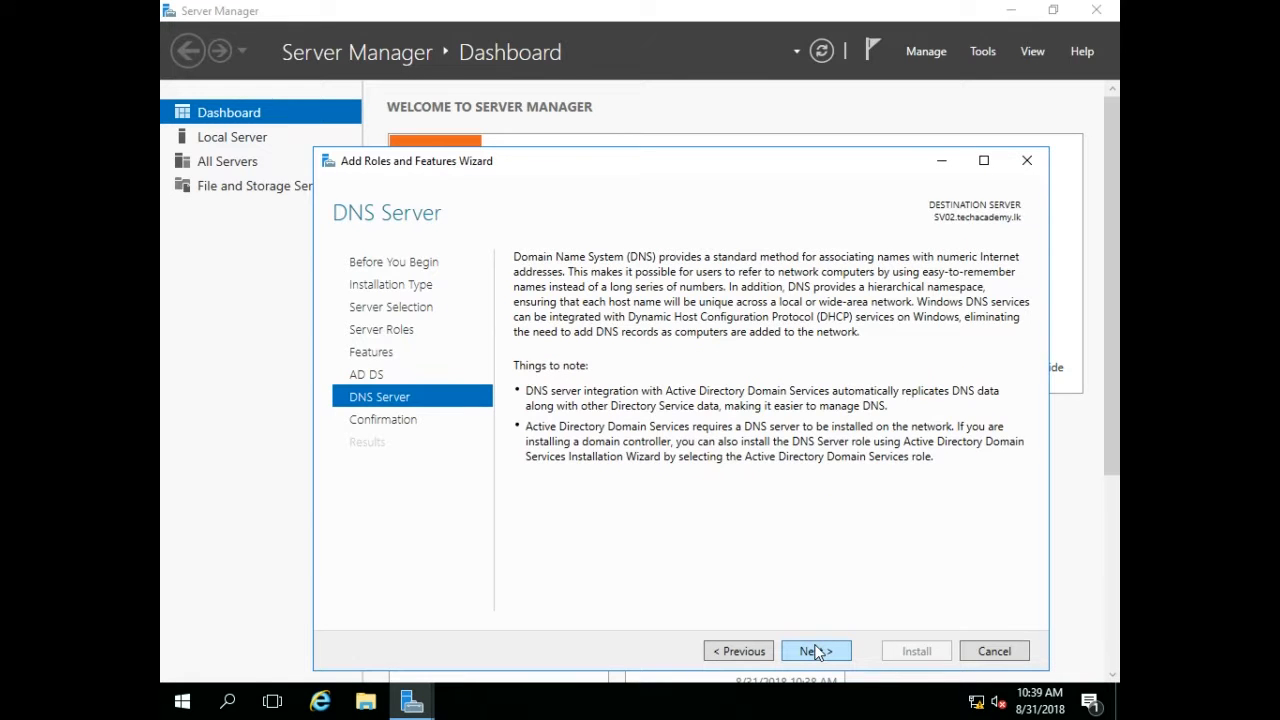
left_click(816, 651)
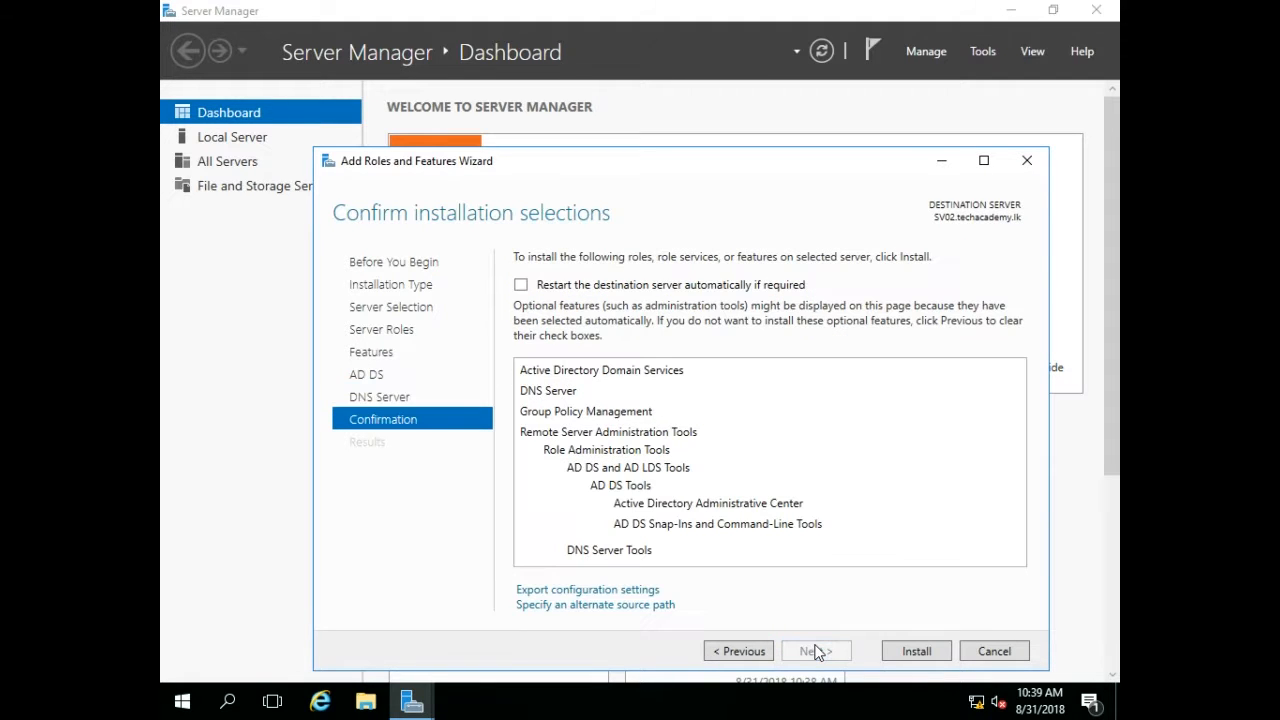
left_click(910, 651)
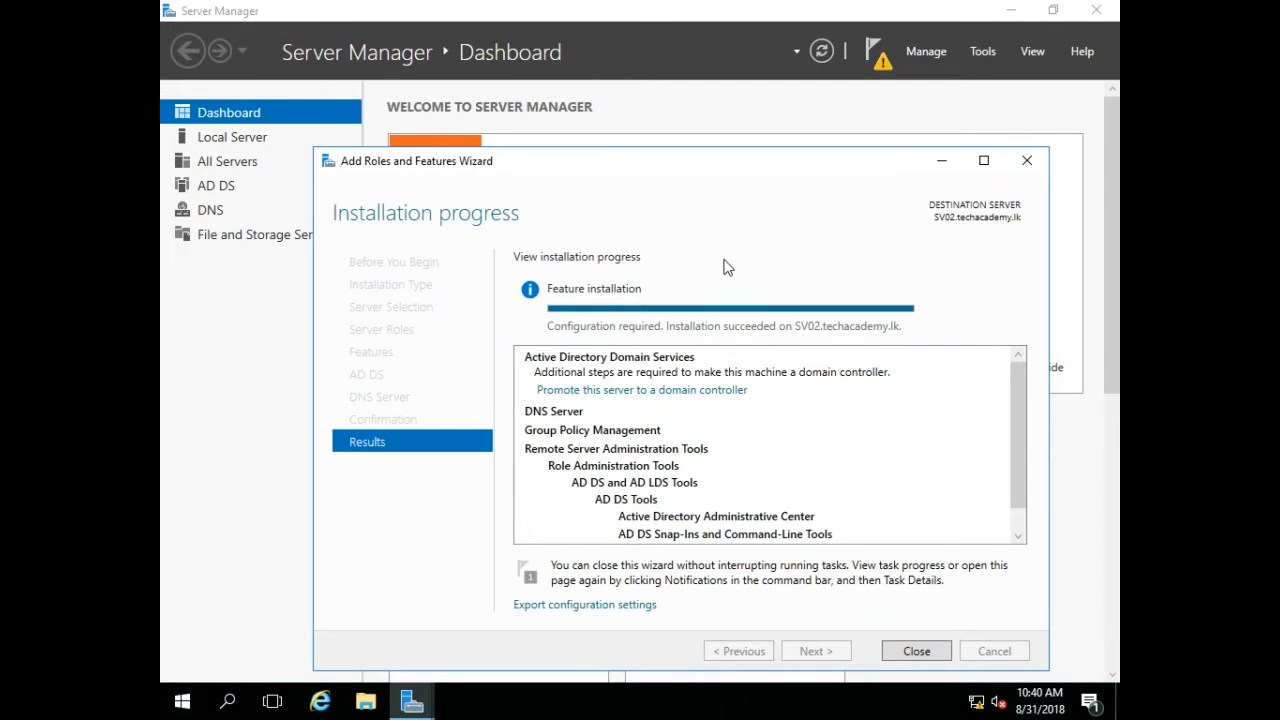
left_click(917, 651)
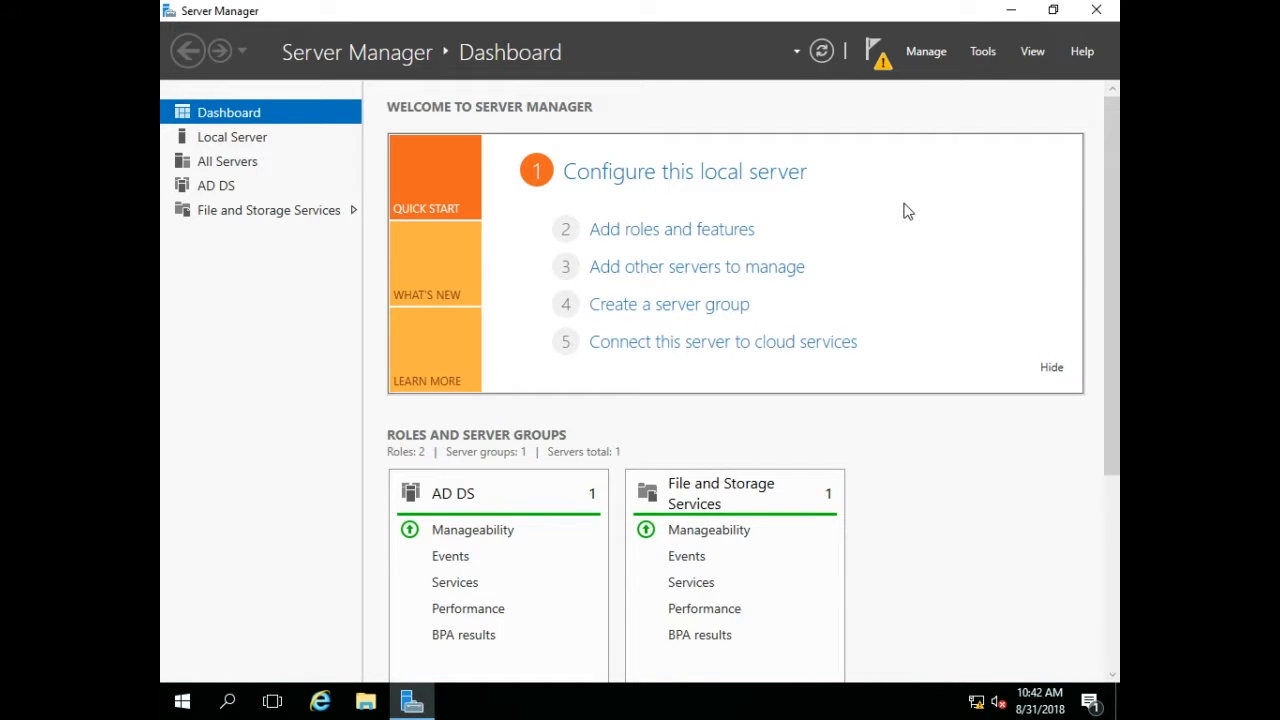
Launch promotion of this server to a domain controller and supply the domain administrator credentials and password.
left_click(878, 60)
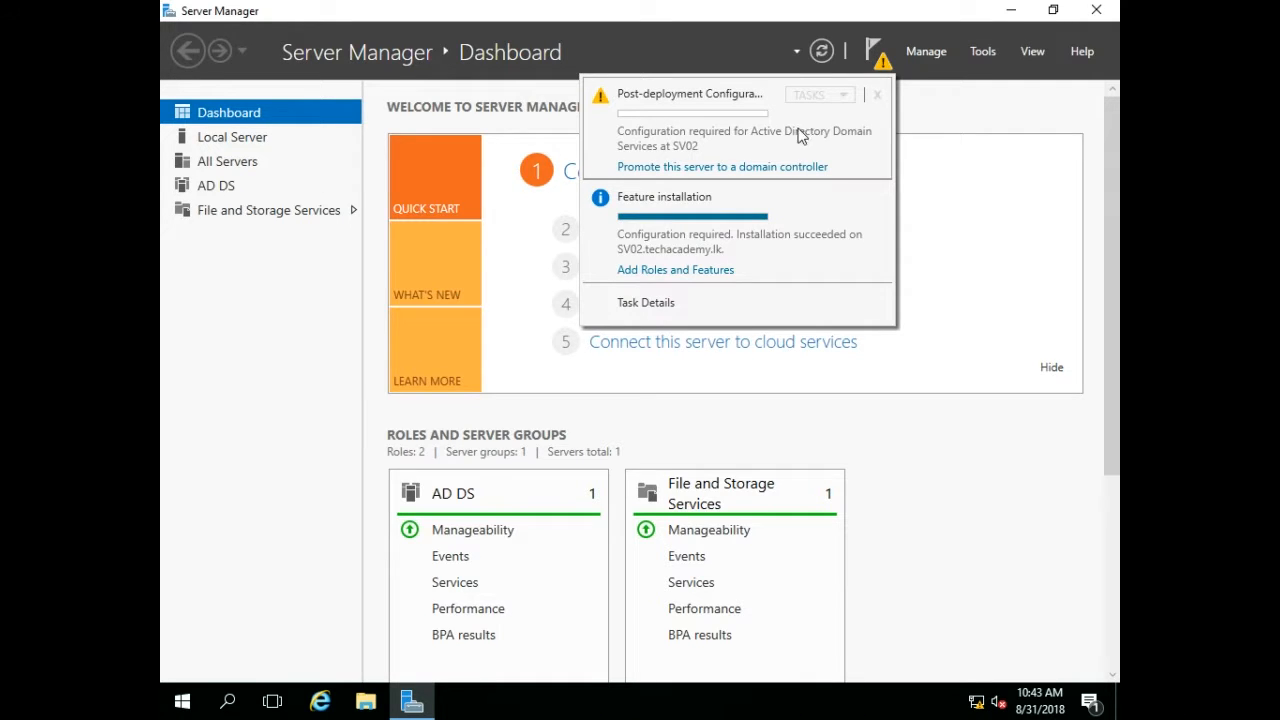
left_click(748, 166)
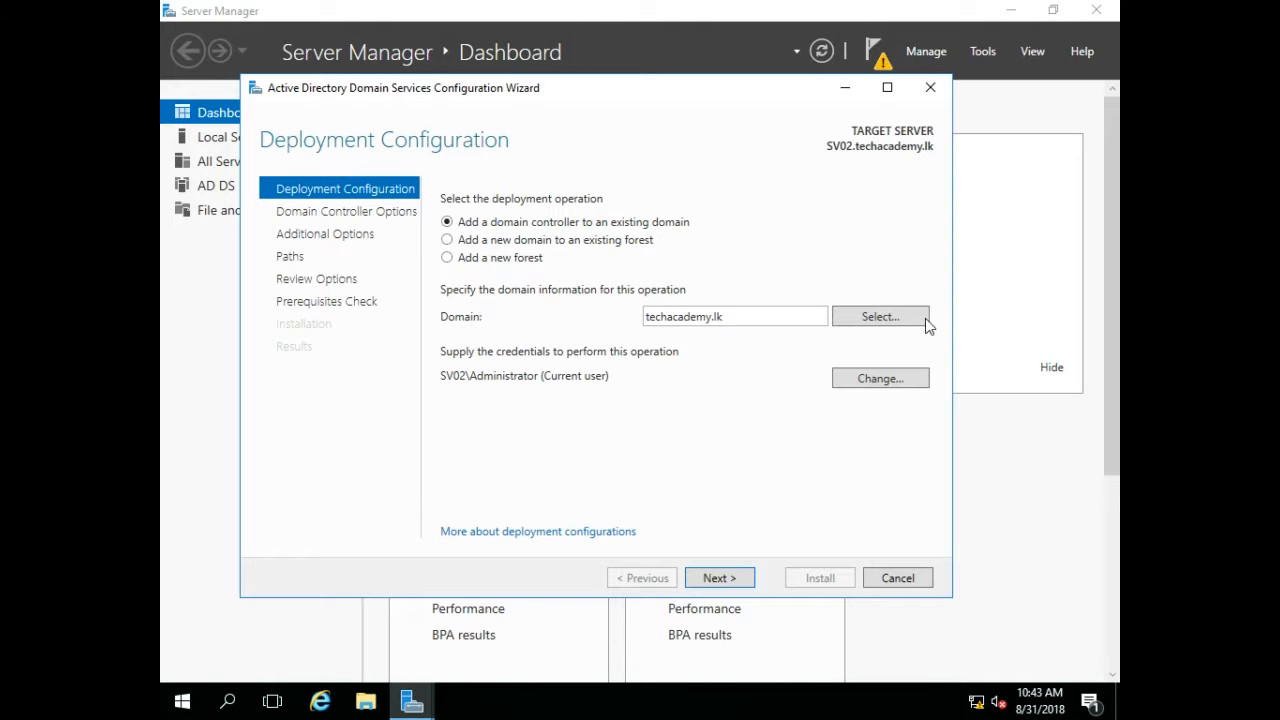
left_click(880, 379)
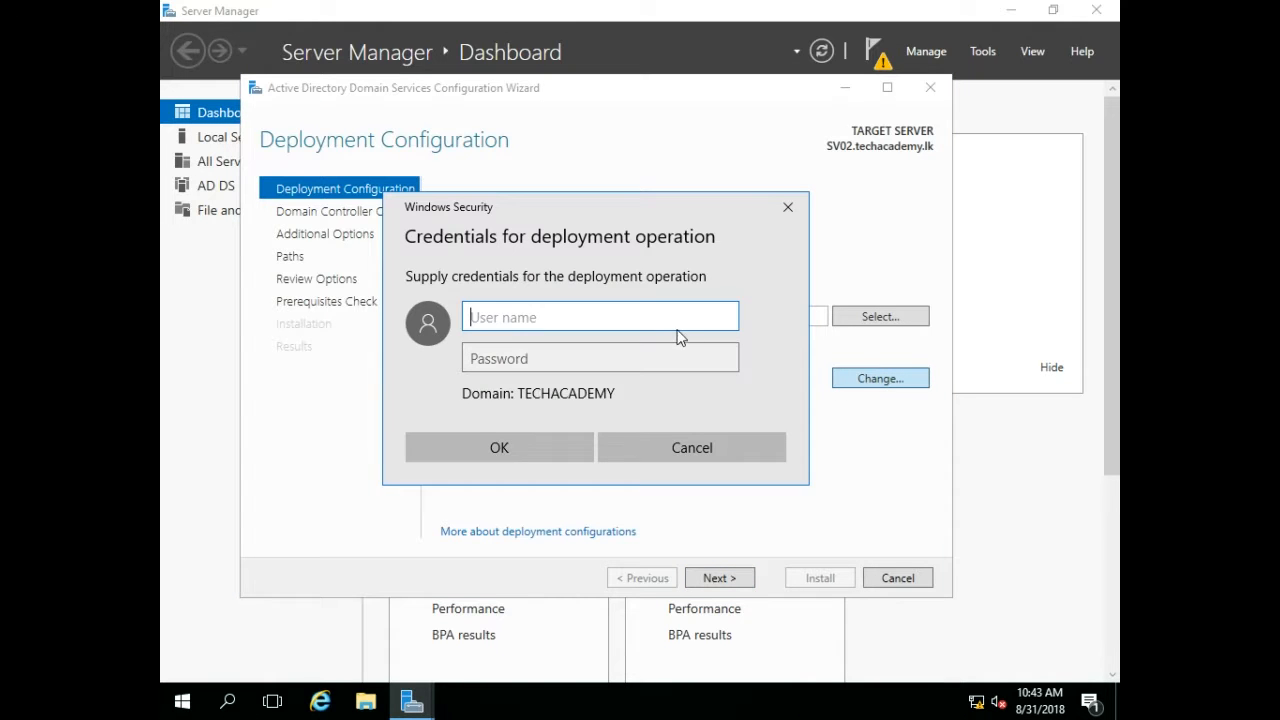
type("administrator")
key("Tab")
type("*****")
key("Return")
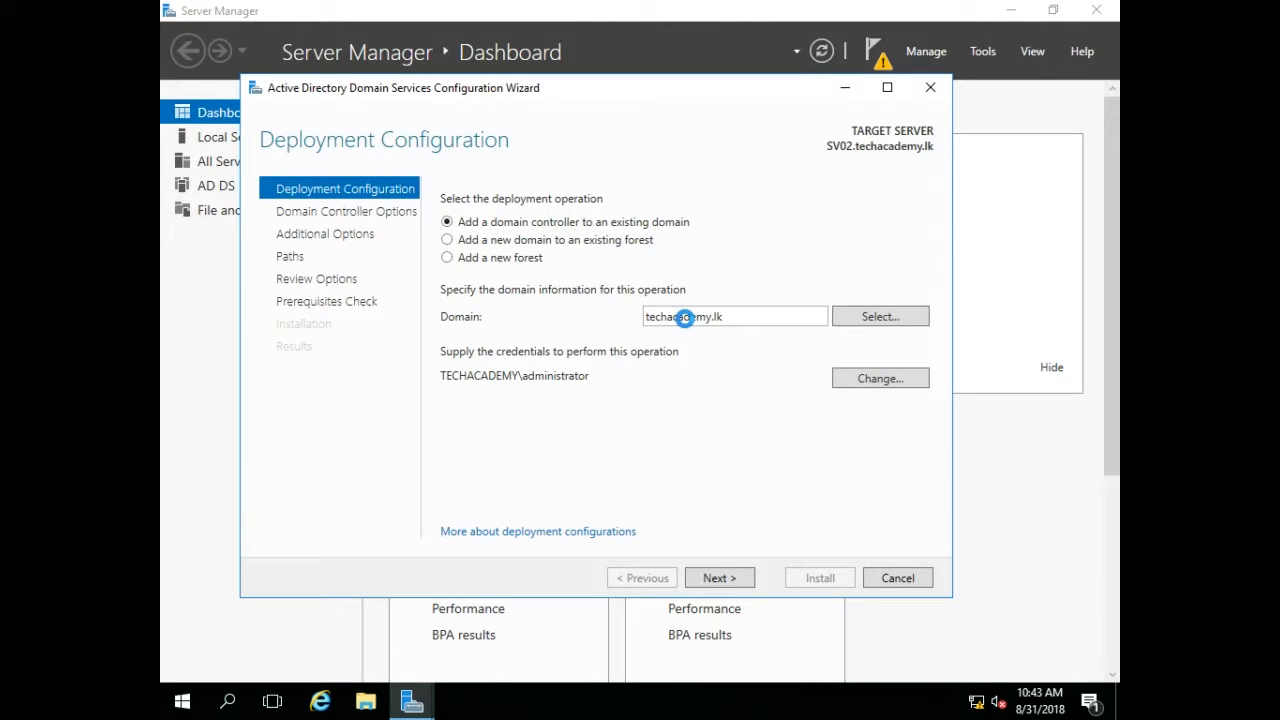
left_click(699, 580)
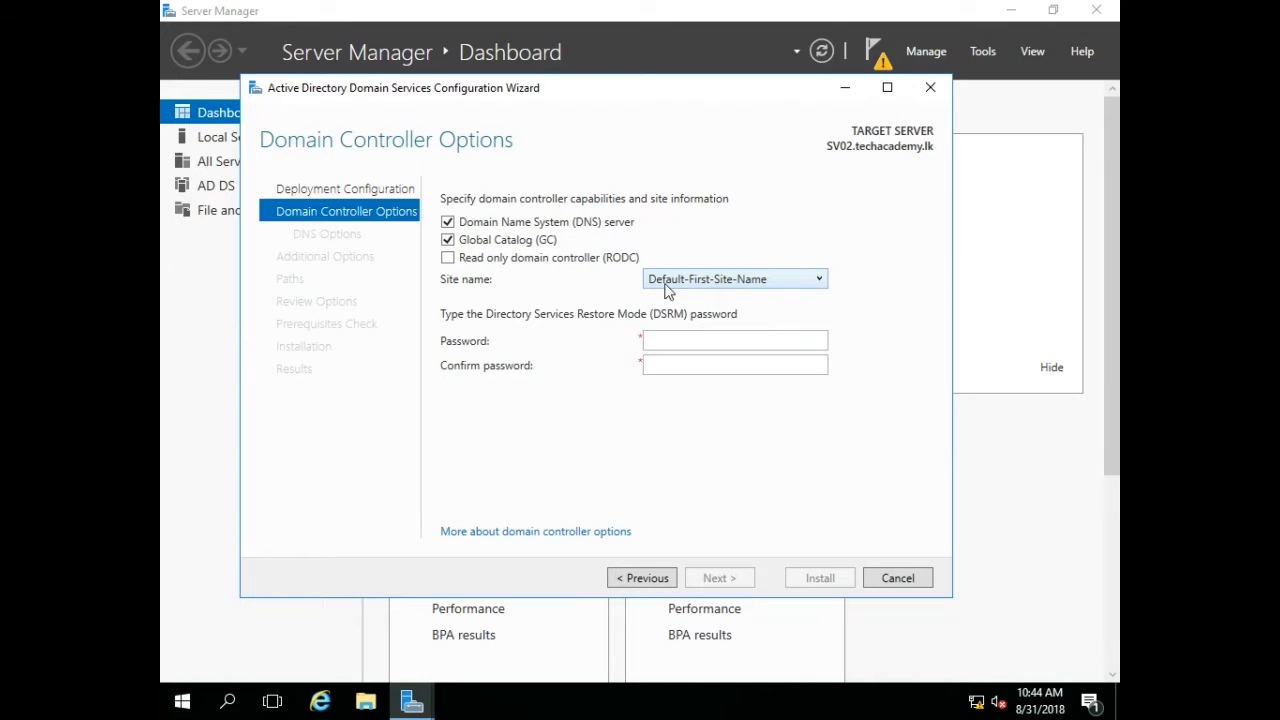
Enter and confirm the Directory Services Restore Mode password, keeping DNS server and Global Catalog enabled.
left_click(662, 340)
type("•••••••")
key("Tab")
type("•••••••")
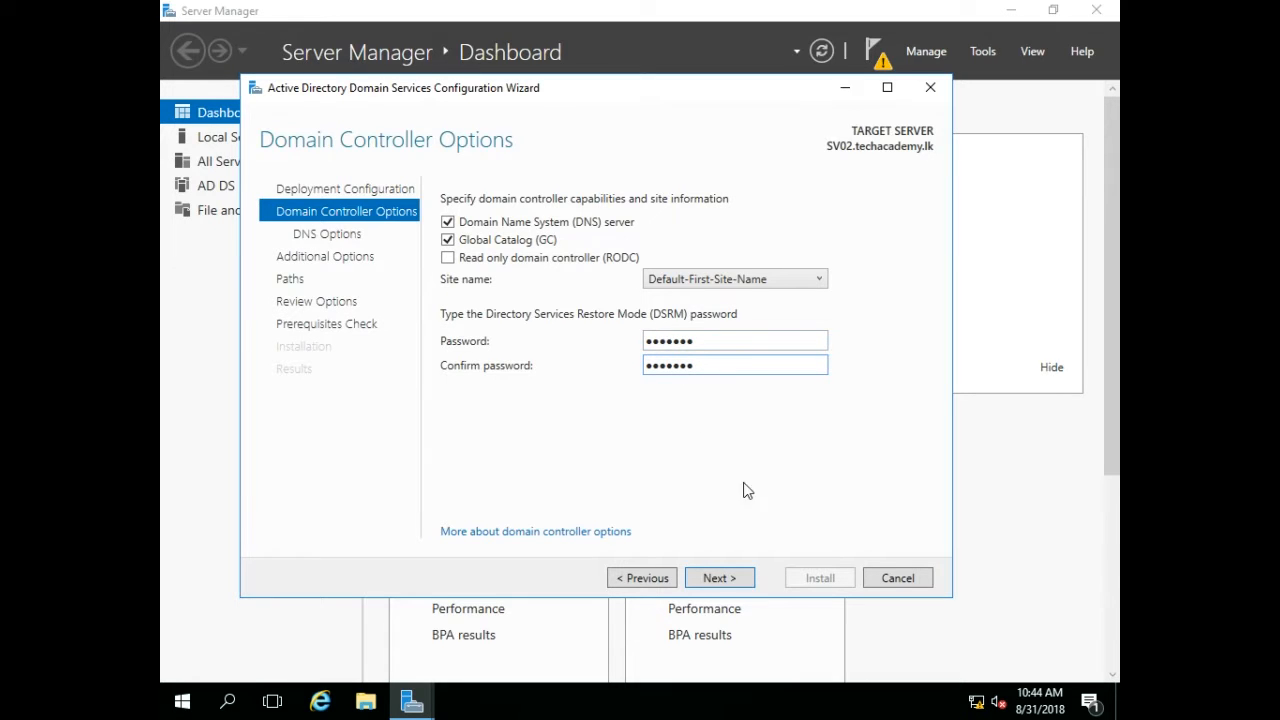
left_click(724, 582)
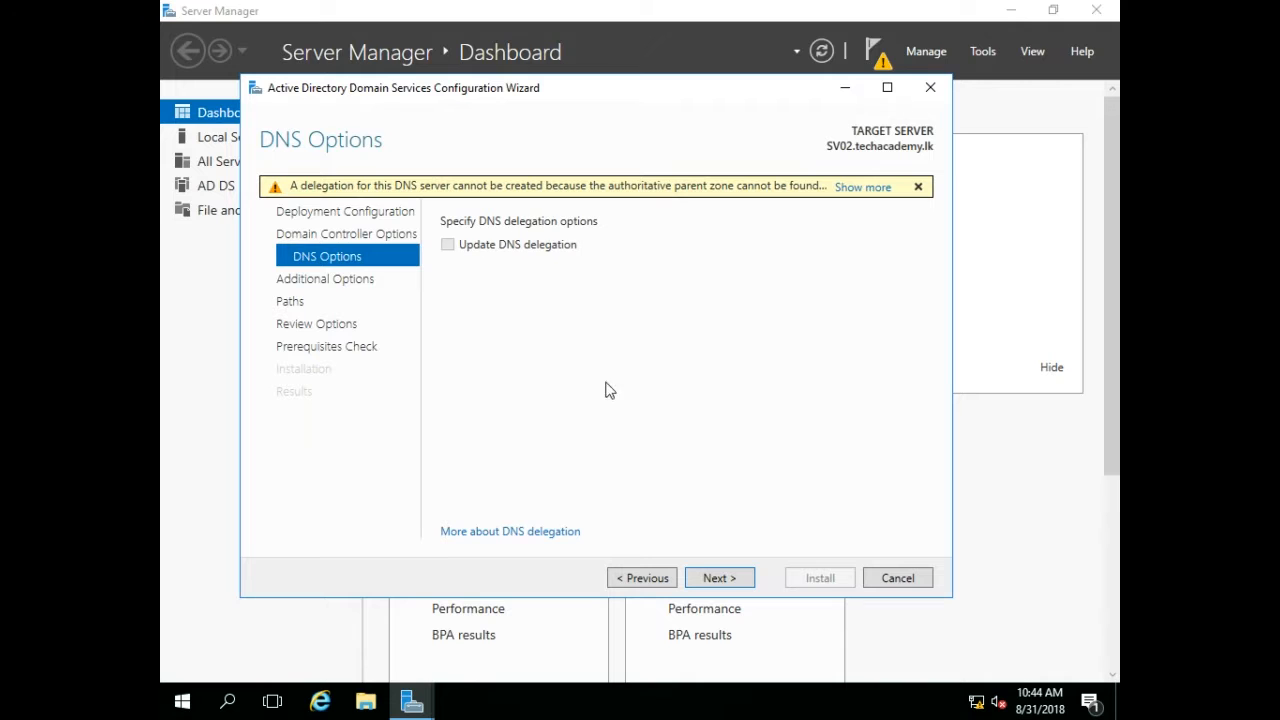
Leave DNS delegation off and set replication to come from any domain controller.
left_click(724, 580)
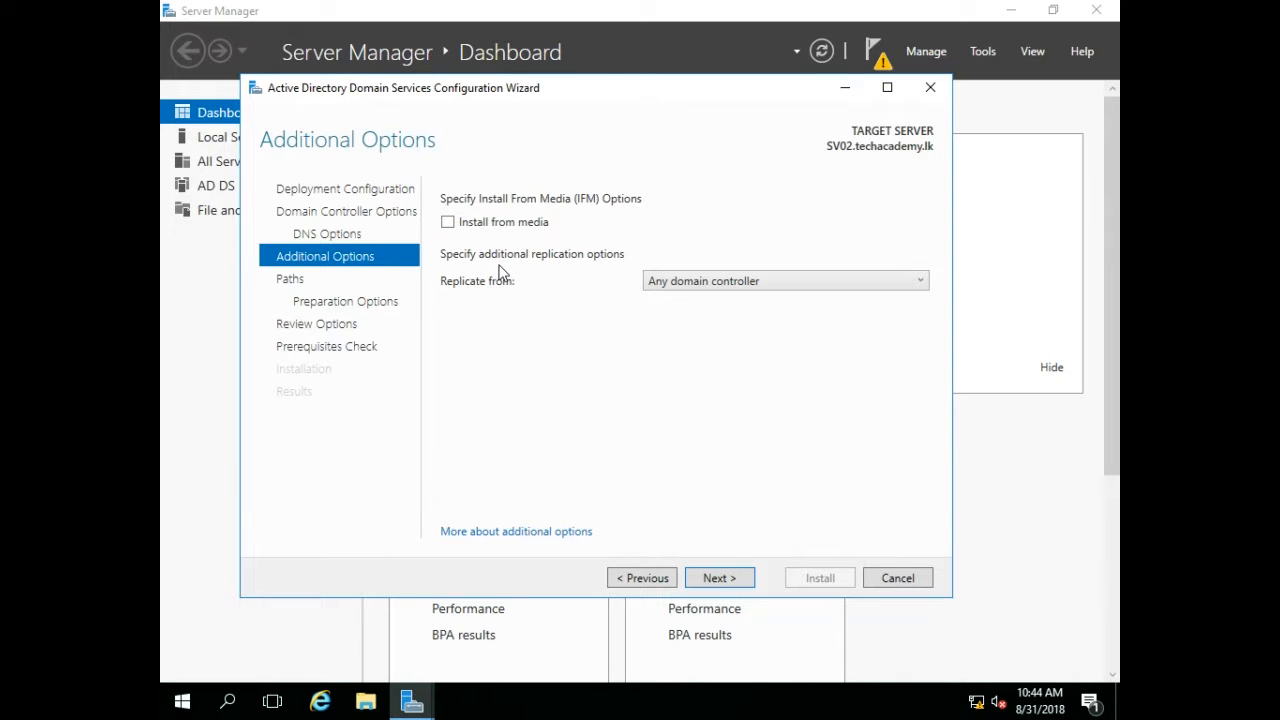
left_click(659, 285)
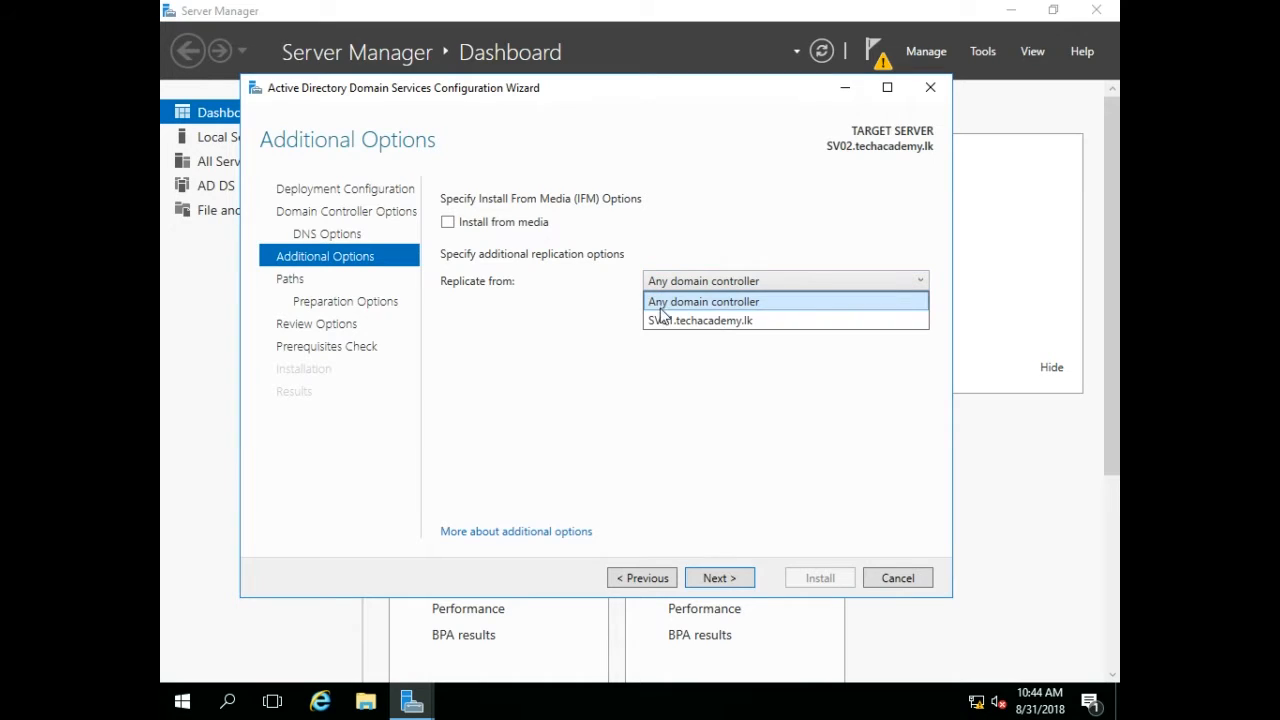
left_click(660, 302)
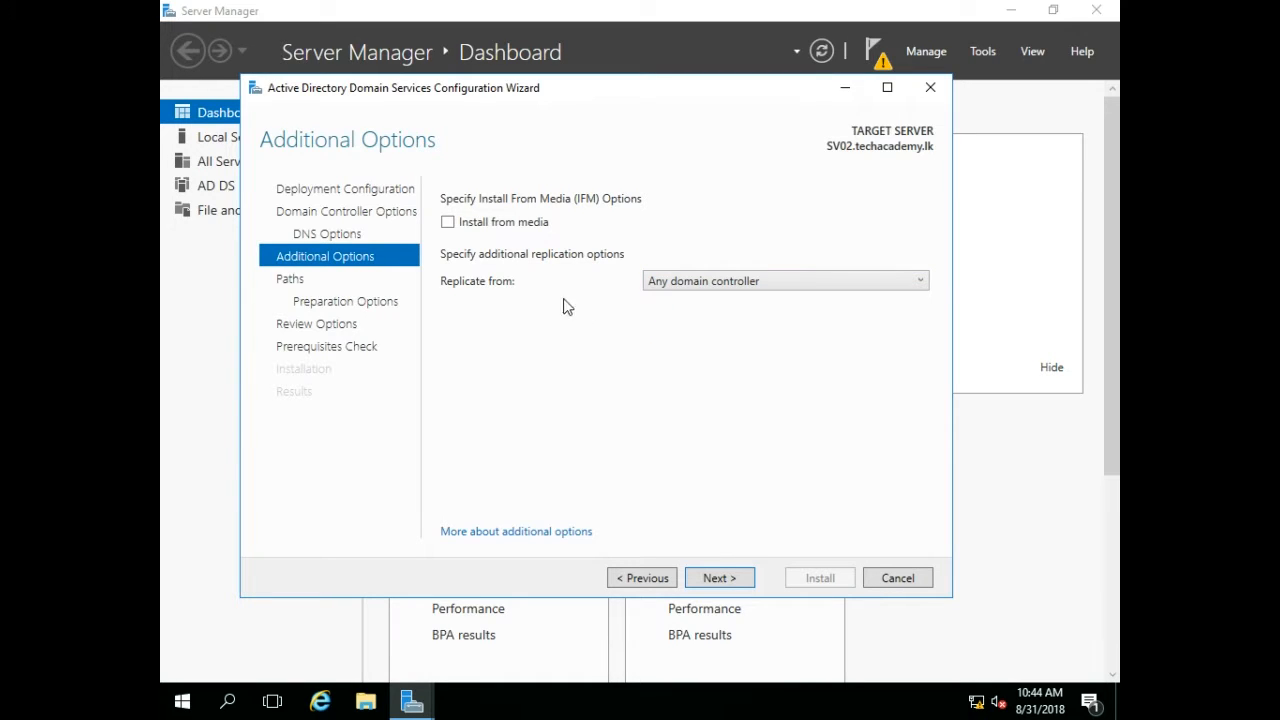
left_click(707, 581)
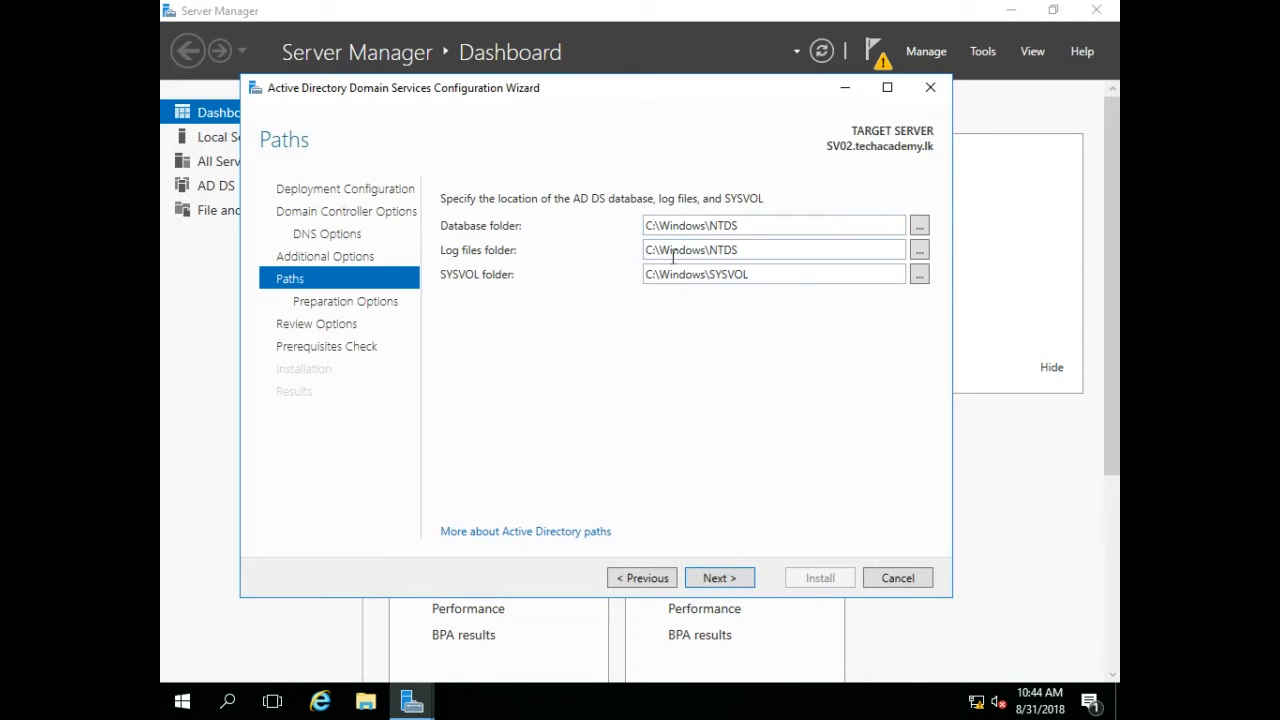
Accept the default paths and preparation options, review the selections, run the prerequisites check, and install.
left_click(716, 580)
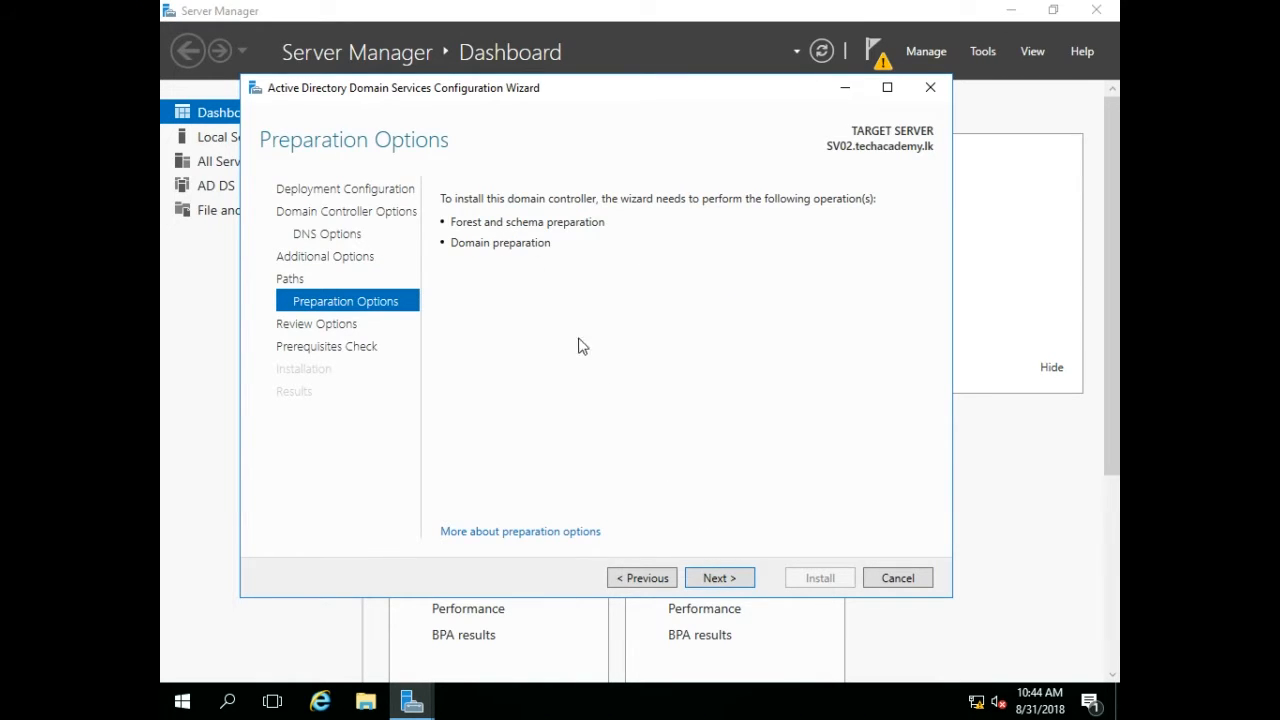
left_click(703, 578)
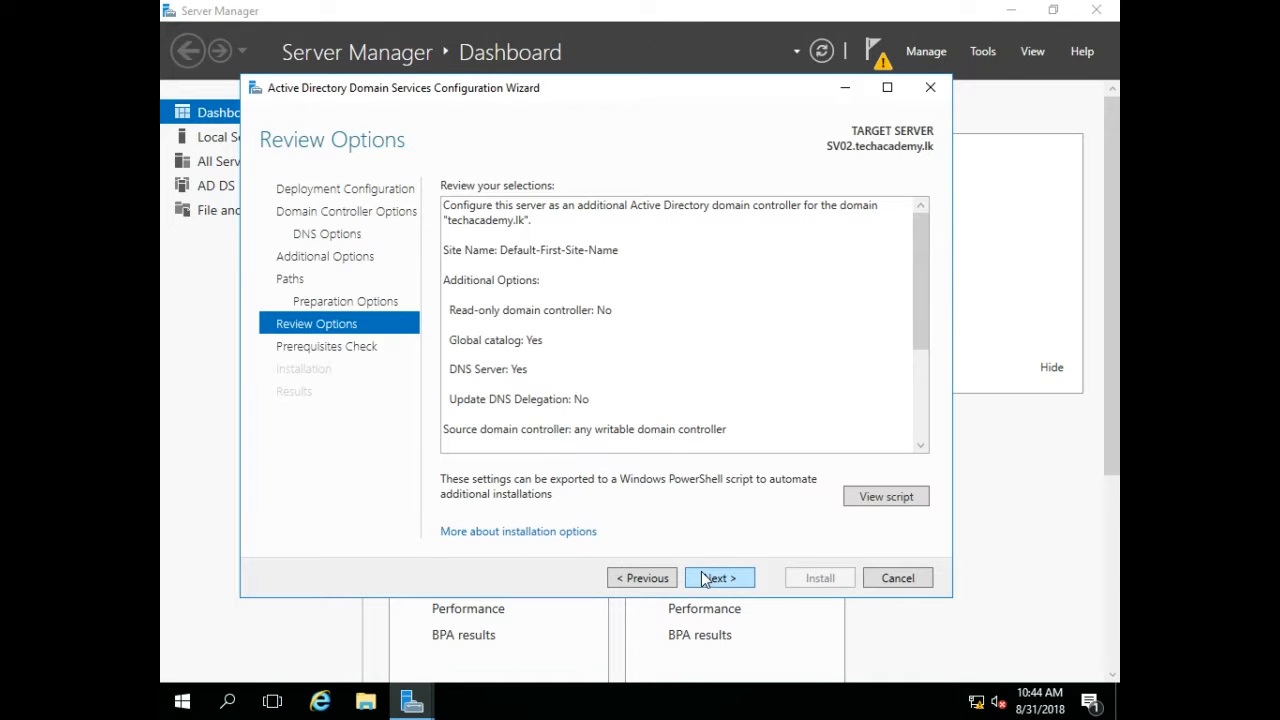
left_click_drag(921, 272, 908, 372)
left_click(863, 408)
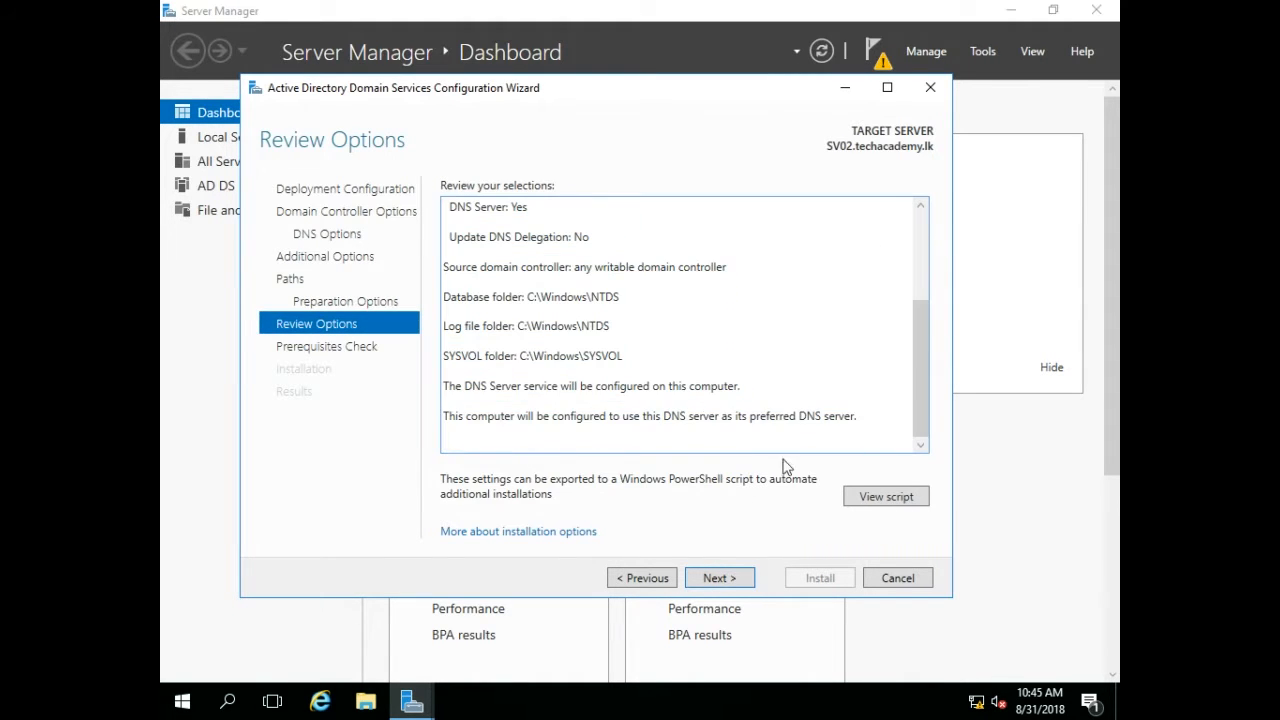
left_click(708, 580)
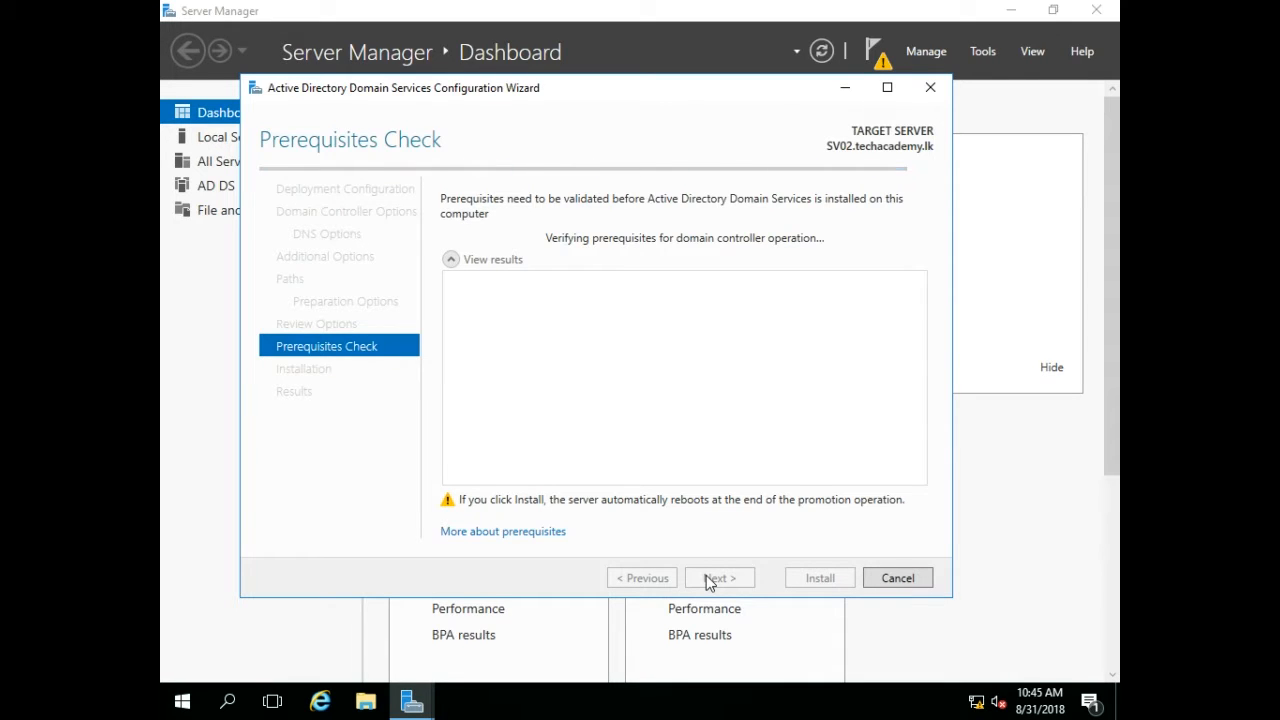
scroll(911, 445, "down", 2)
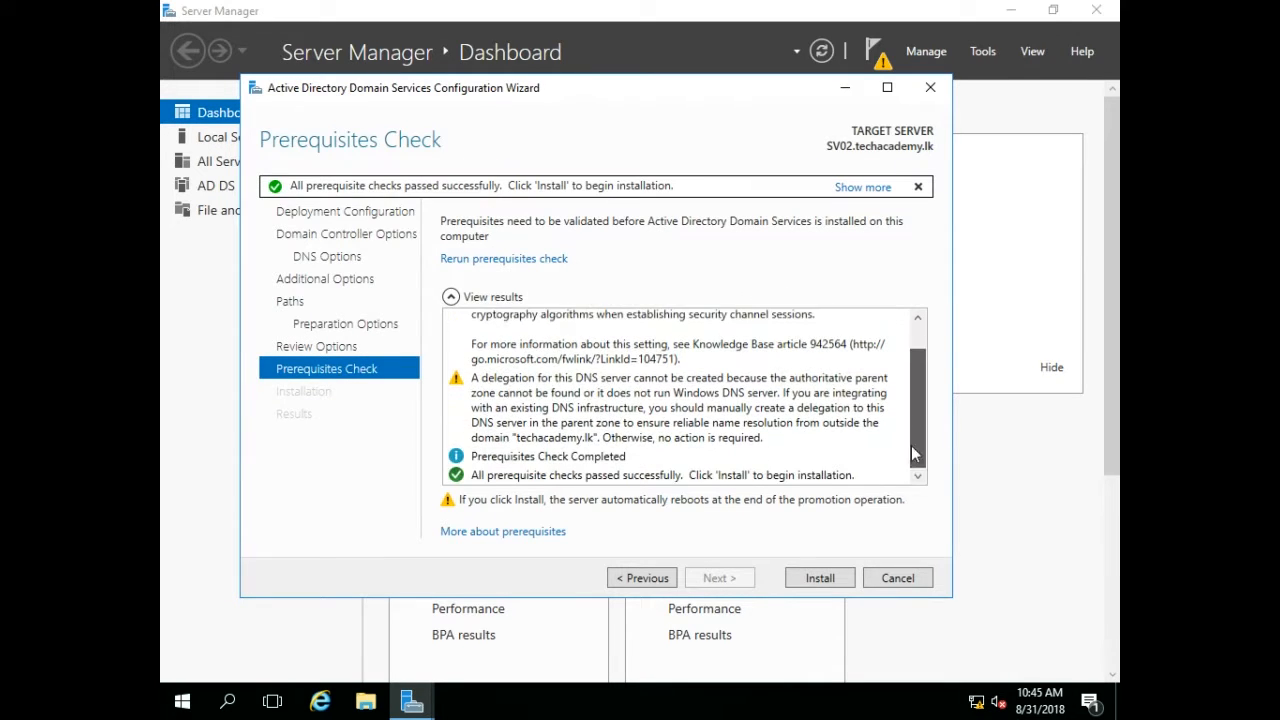
left_click(818, 580)
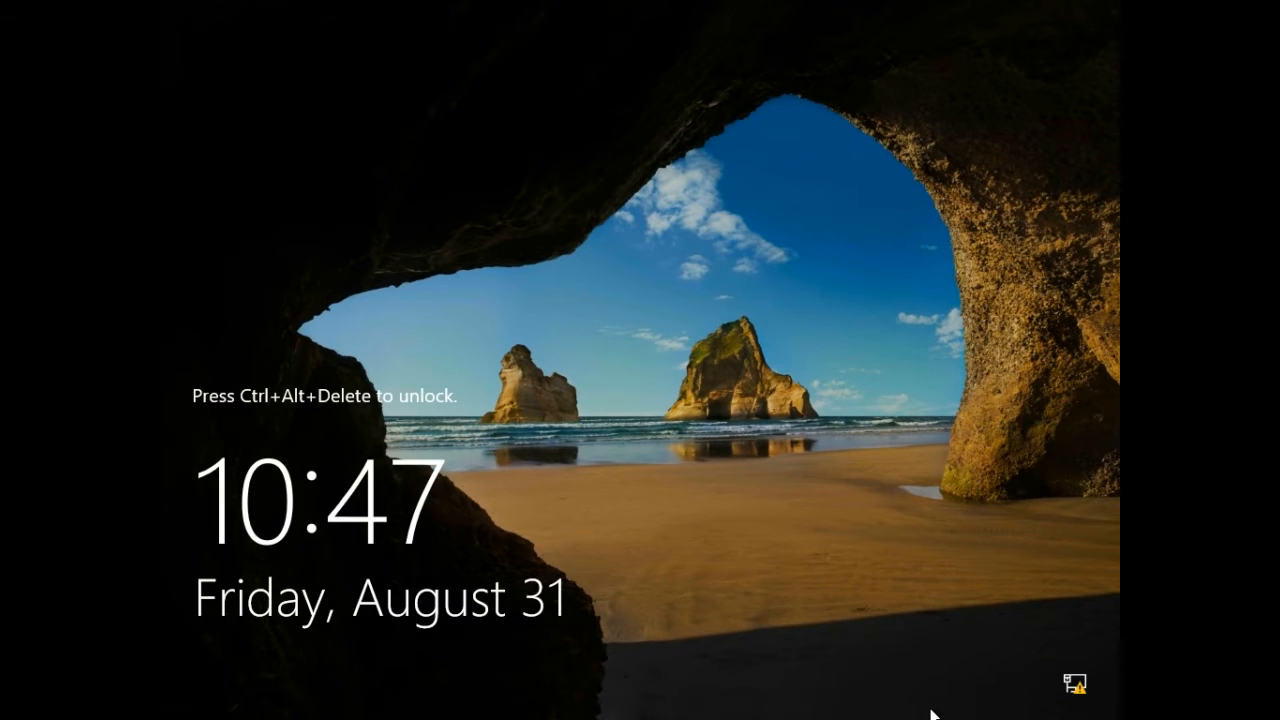
Sign back in to the restarted server with the administrator password.
key("ctrl+alt+Delete")
type("••••••")
key("Return")
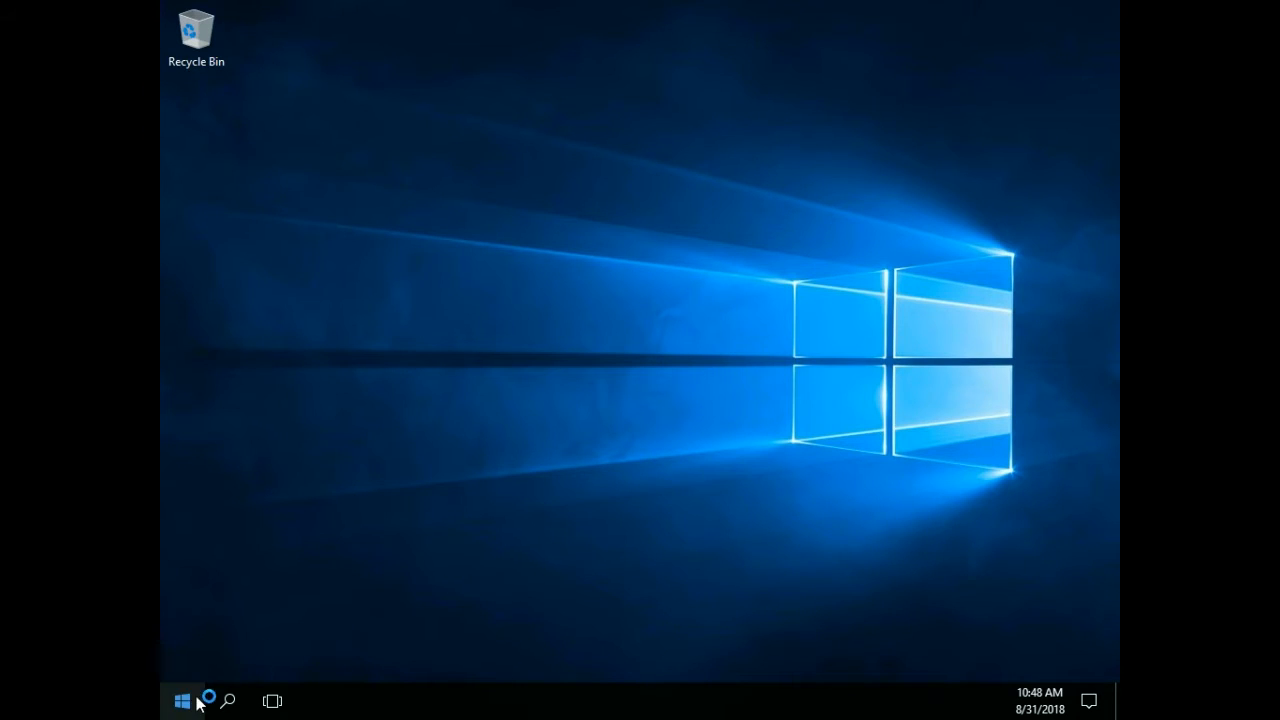
Open Active Directory Users and Computers from the Windows Administrative Tools.
left_click(193, 706)
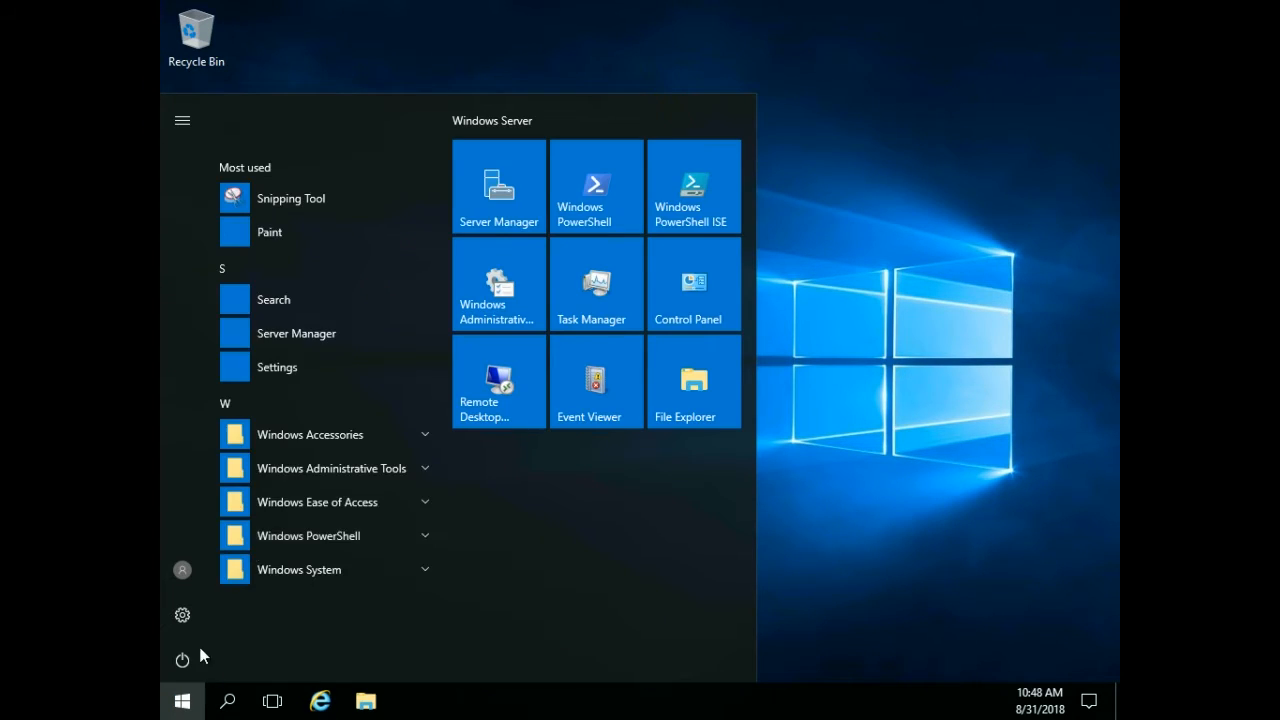
left_click(340, 469)
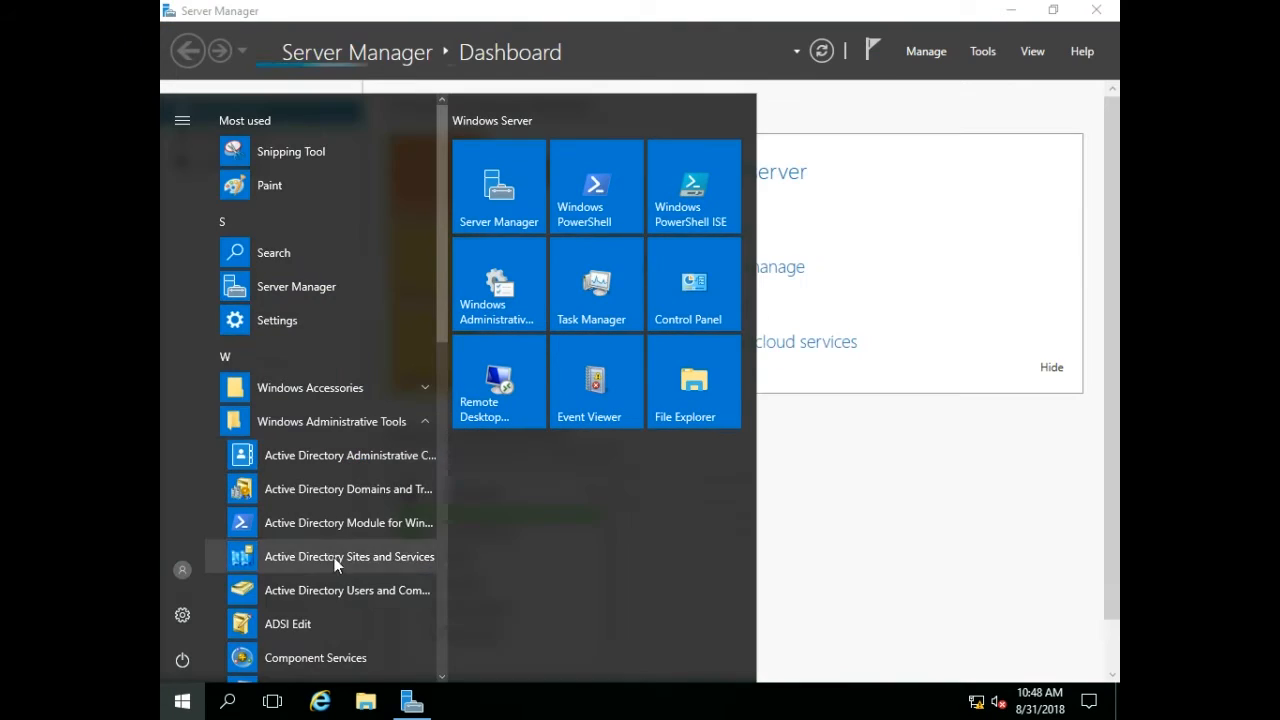
left_click(330, 589)
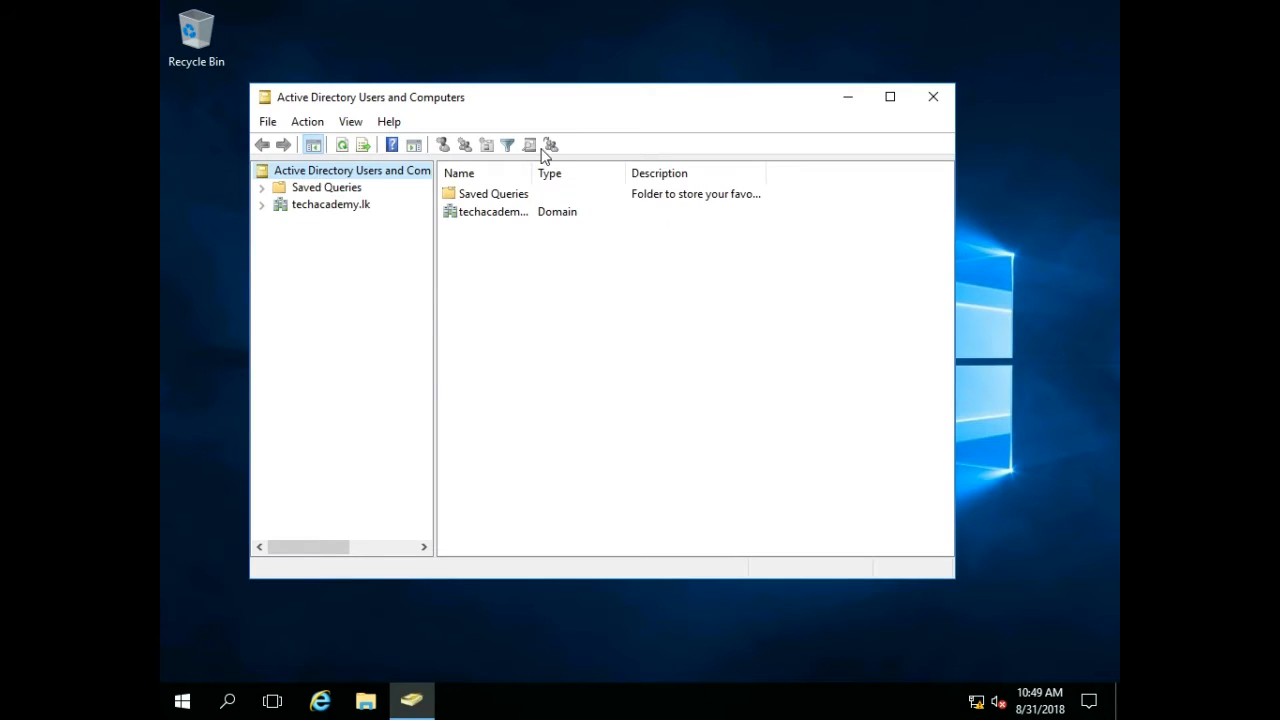
Browse the techacademy.lk domain to the Domain Controllers container and inspect SV01's operating system properties.
left_click(260, 206)
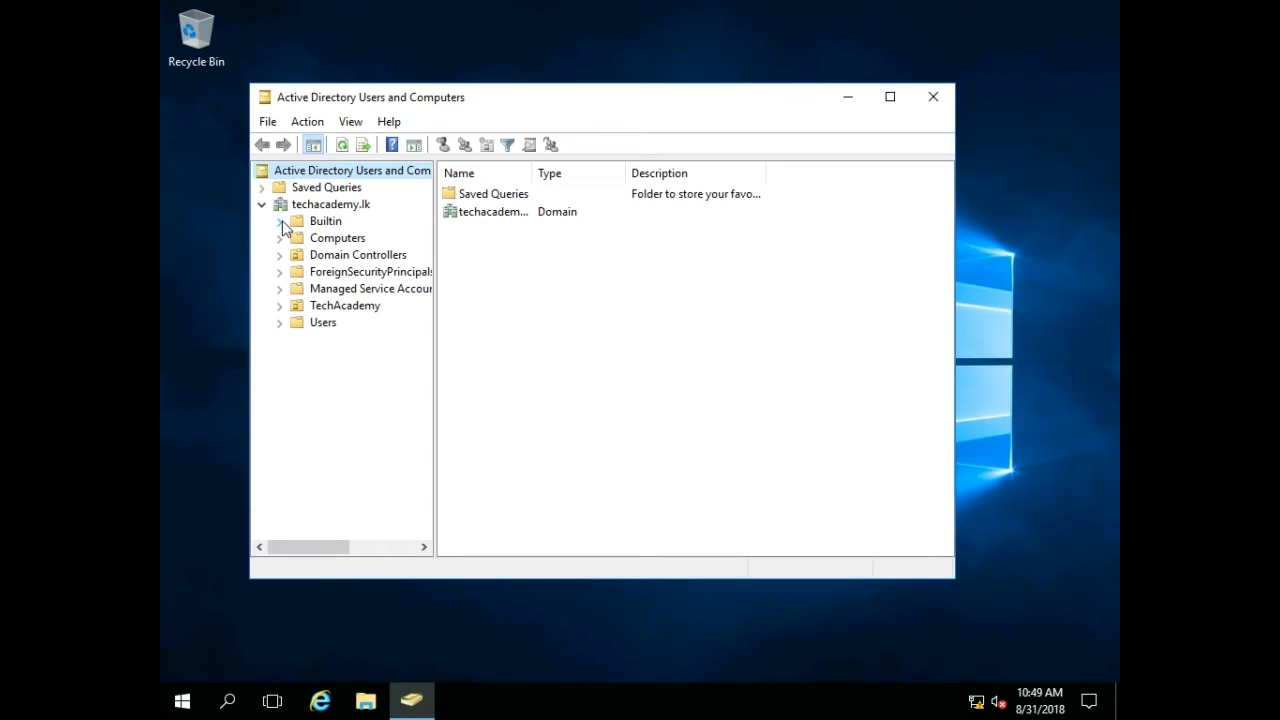
left_click(300, 308)
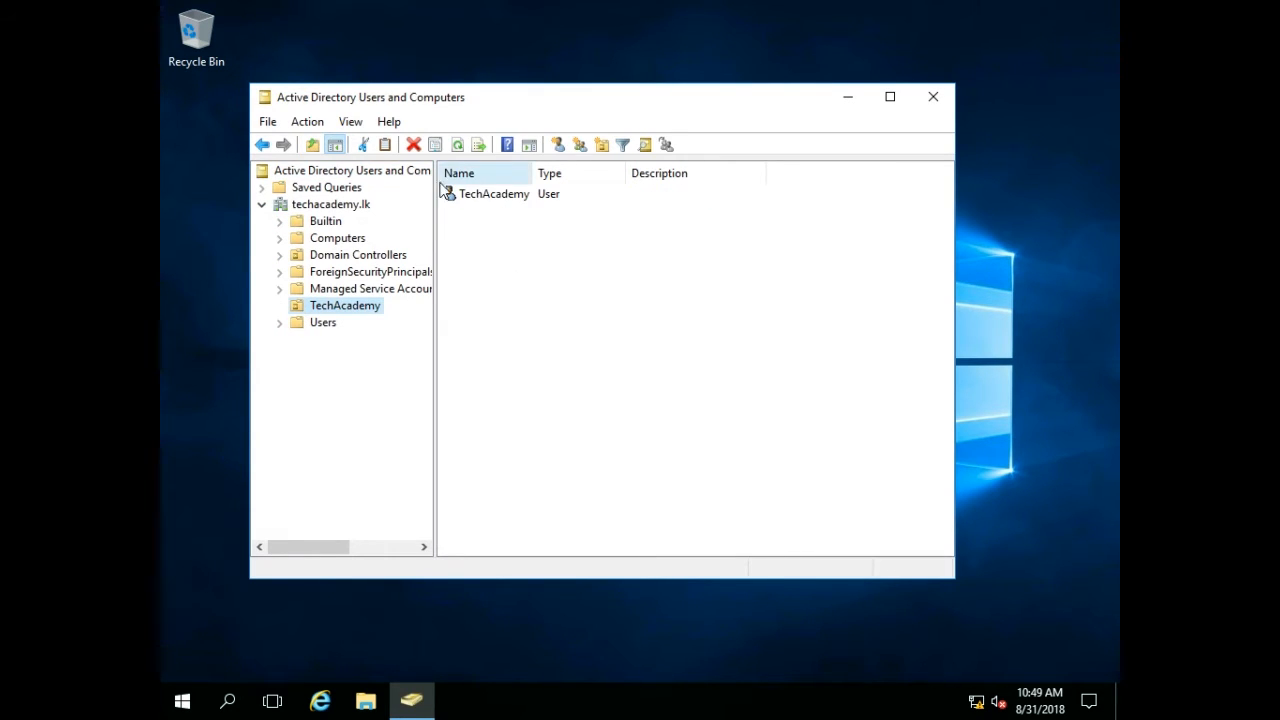
left_click(312, 258)
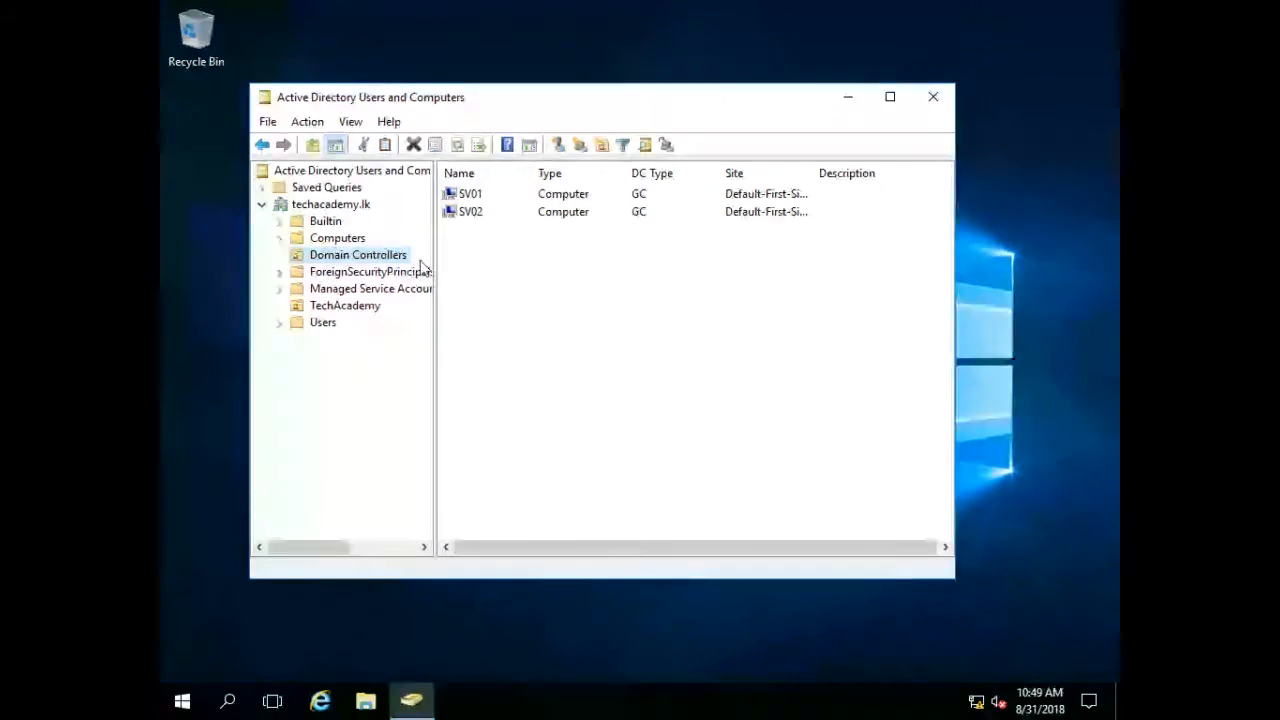
left_click(466, 196)
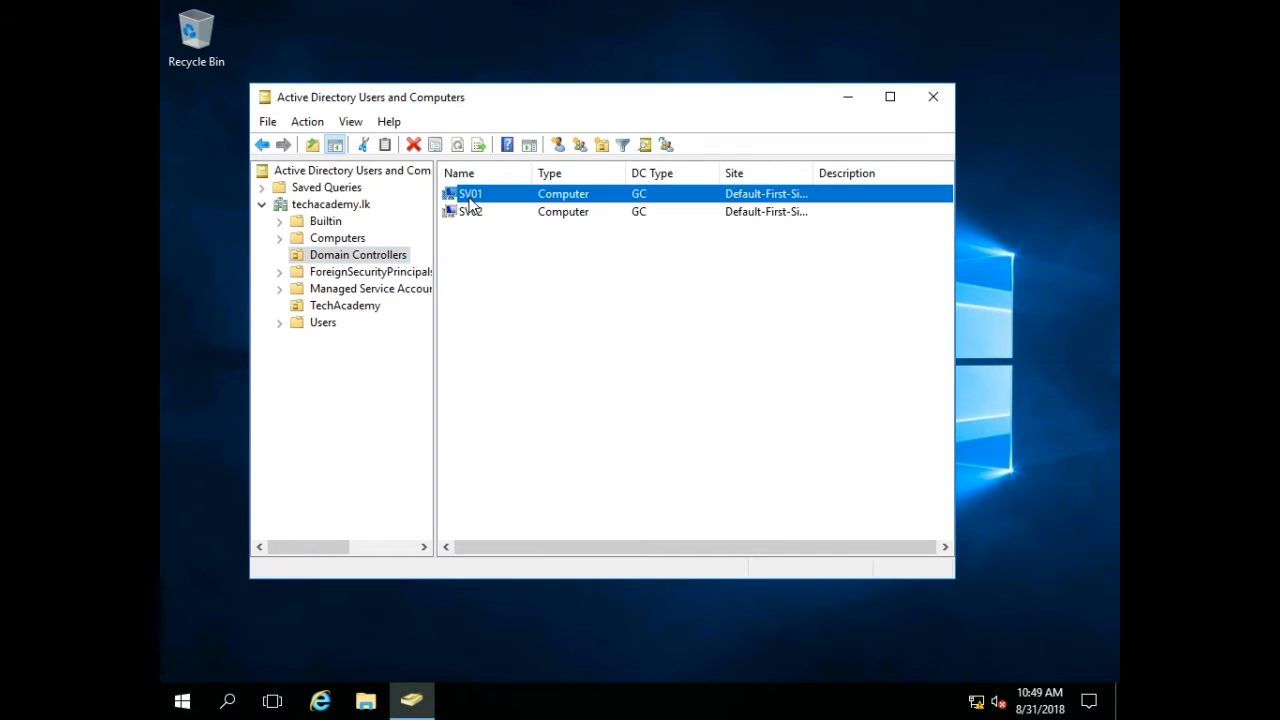
right_click(468, 196)
left_click(537, 373)
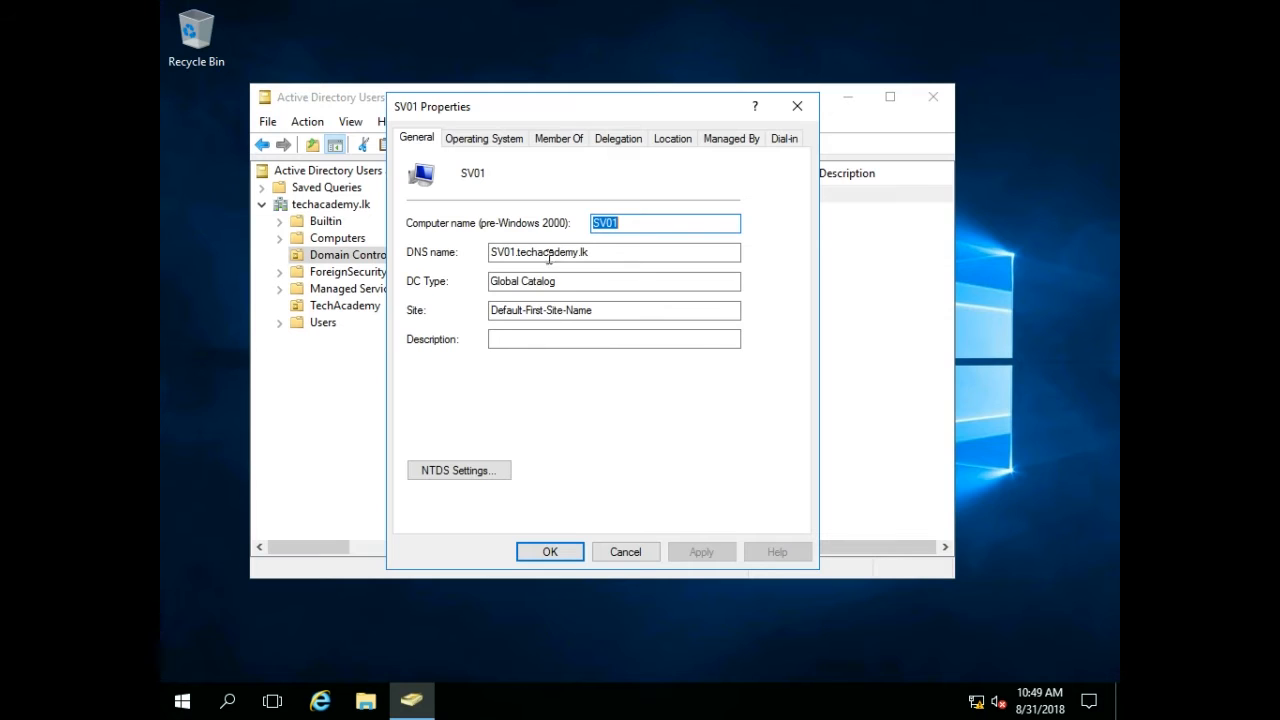
left_click(488, 139)
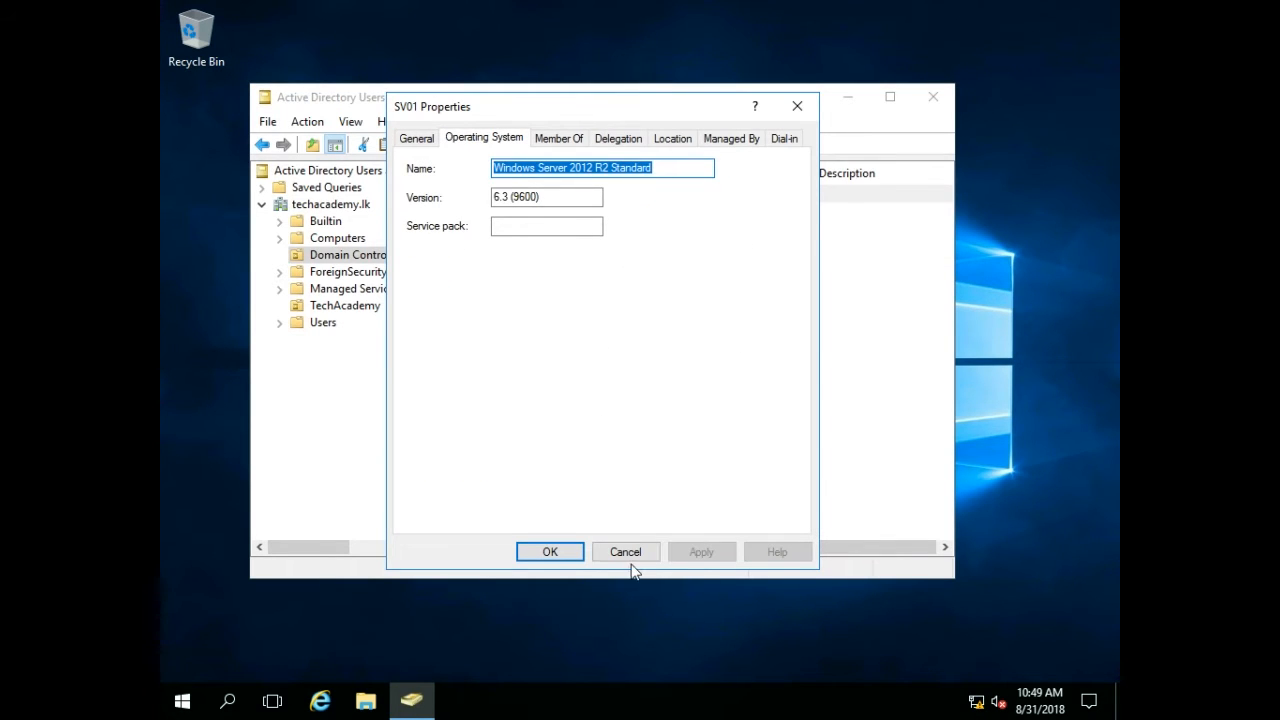
left_click(531, 551)
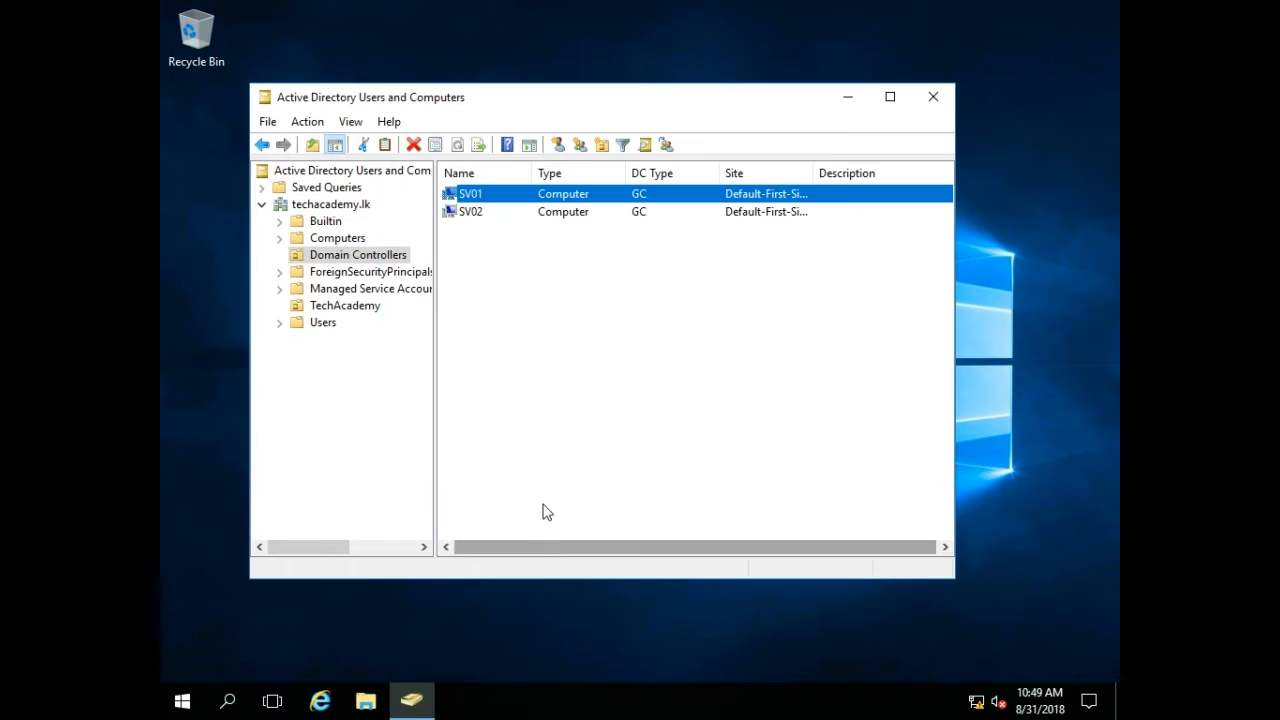
Inspect SV02's operating system properties and close Active Directory Users and Computers.
right_click(469, 217)
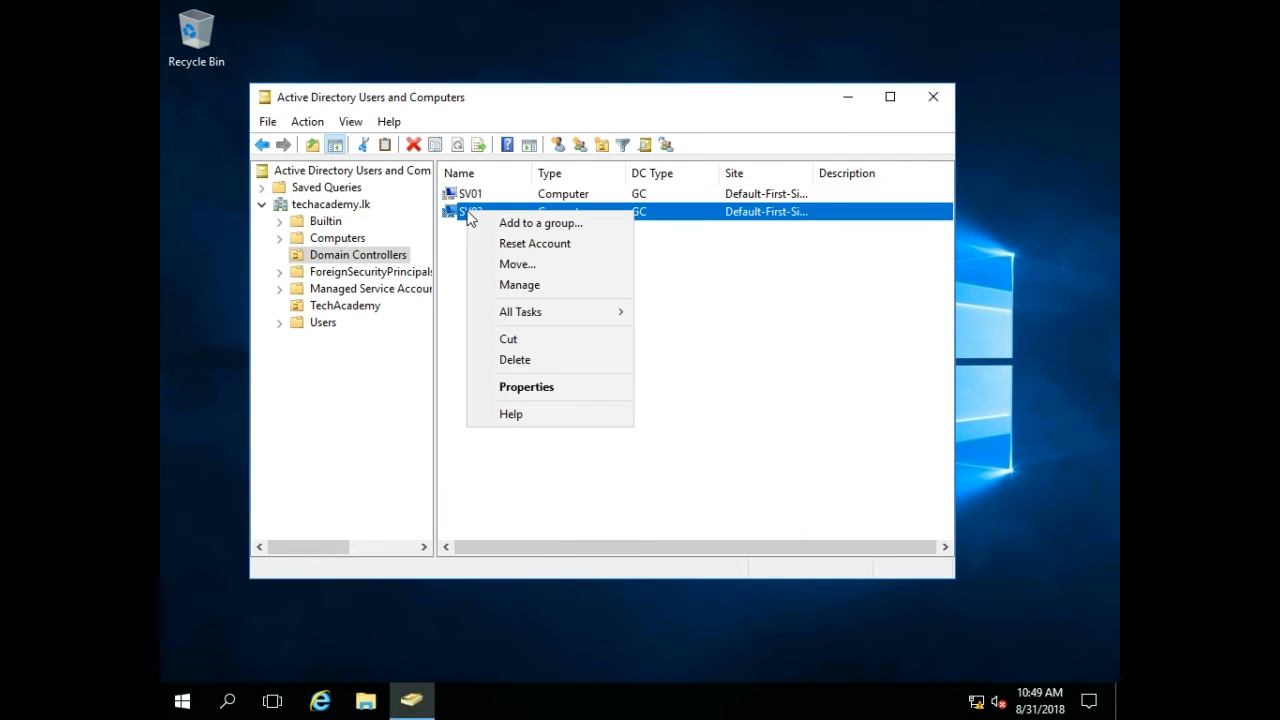
left_click(524, 397)
left_click(476, 138)
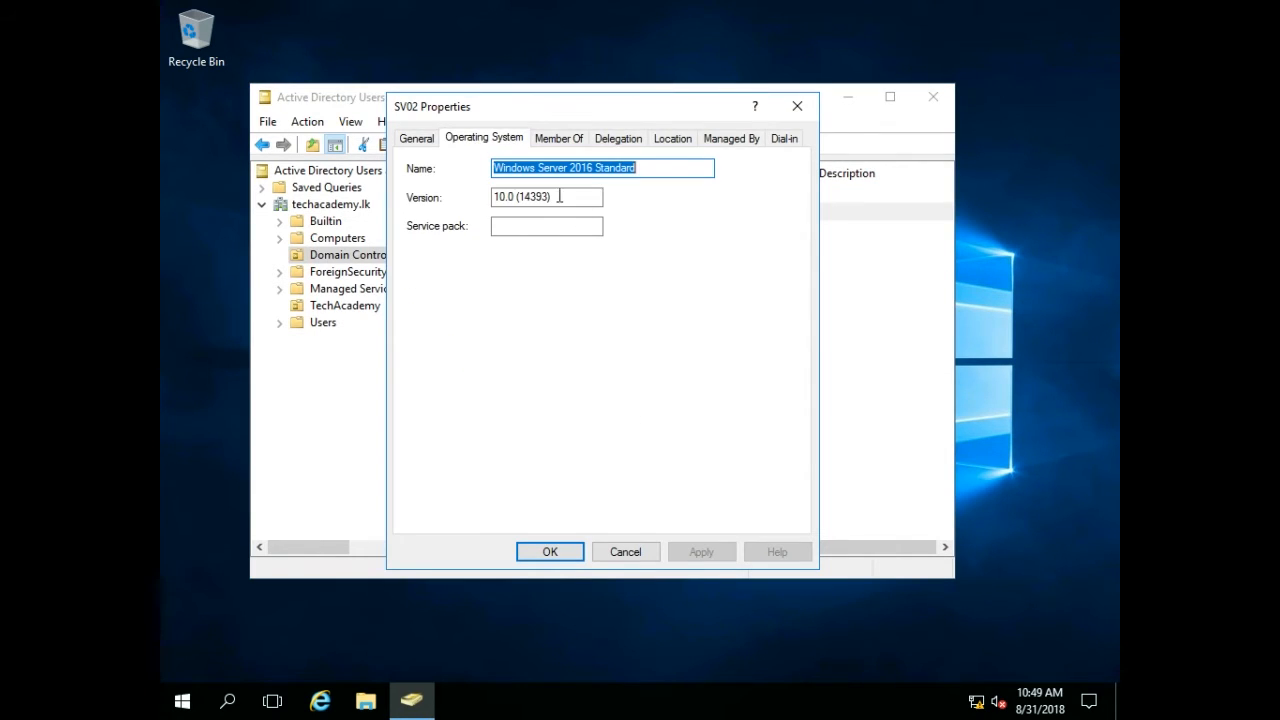
left_click(557, 551)
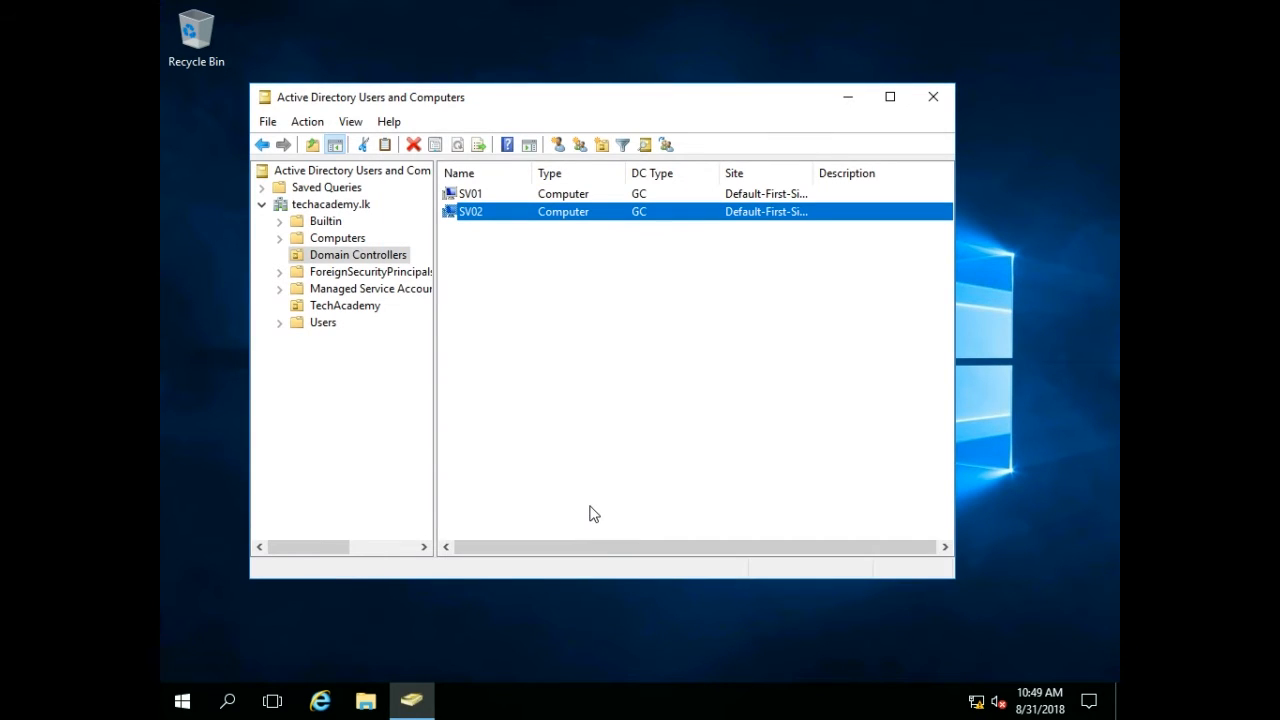
left_click(933, 101)
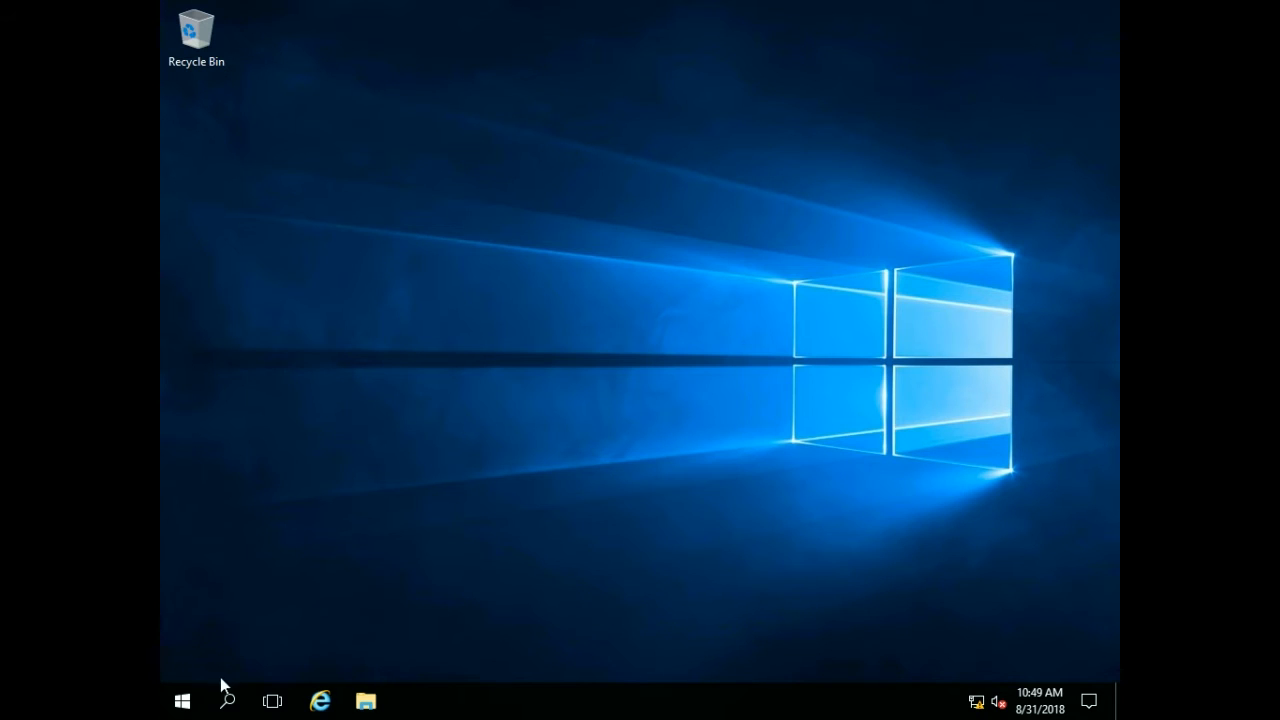
Open Windows PowerShell and run netdom query fsmo to list the current FSMO role holders.
left_click(199, 700)
type("po")
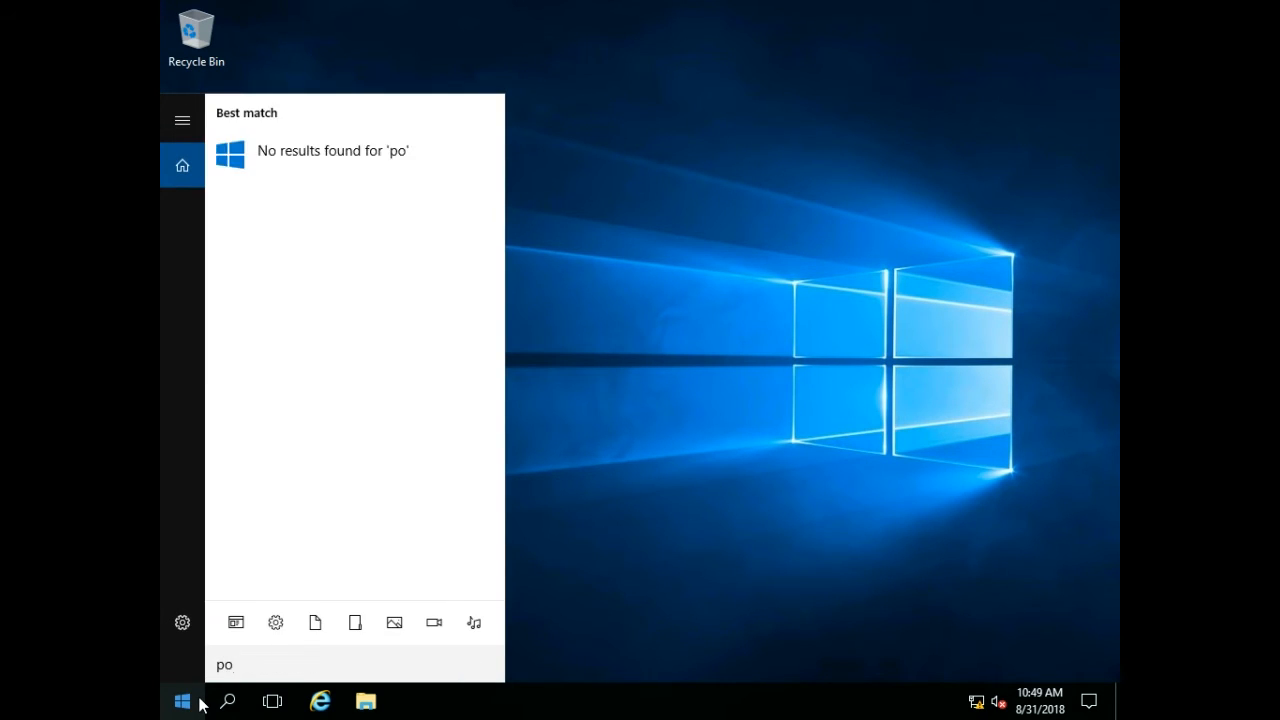
type("wer")
left_click(287, 158)
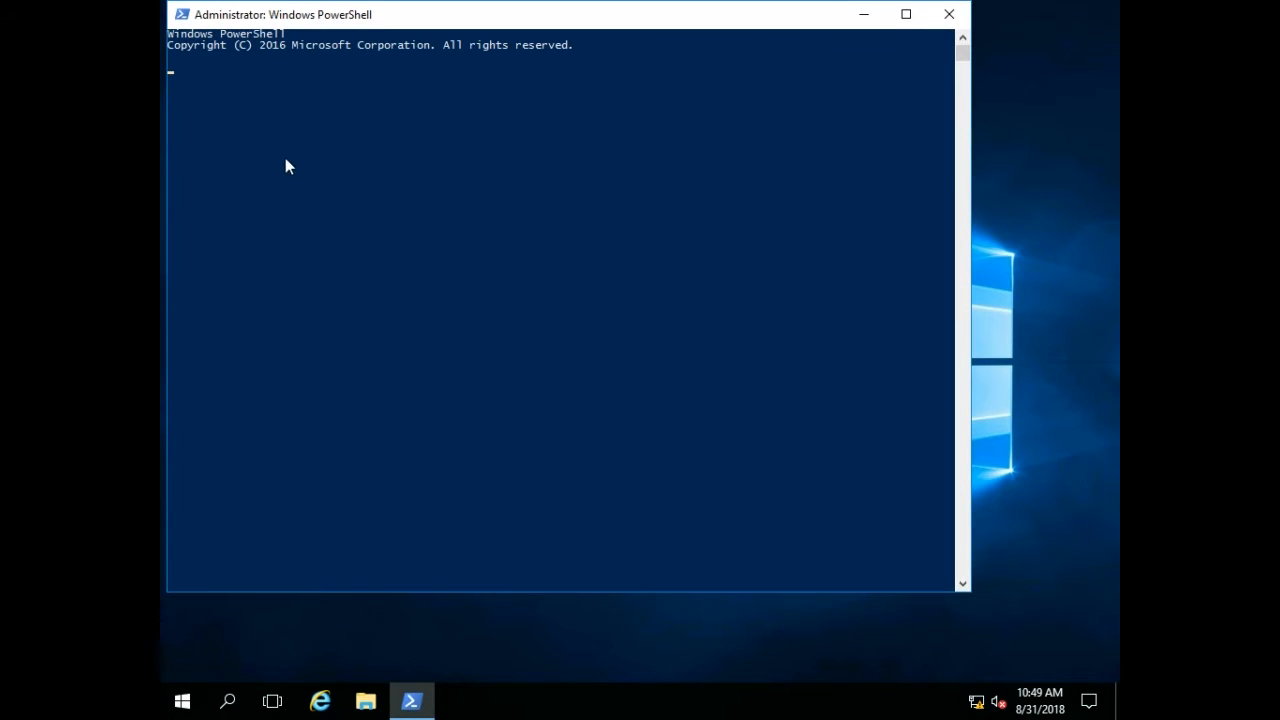
type("n")
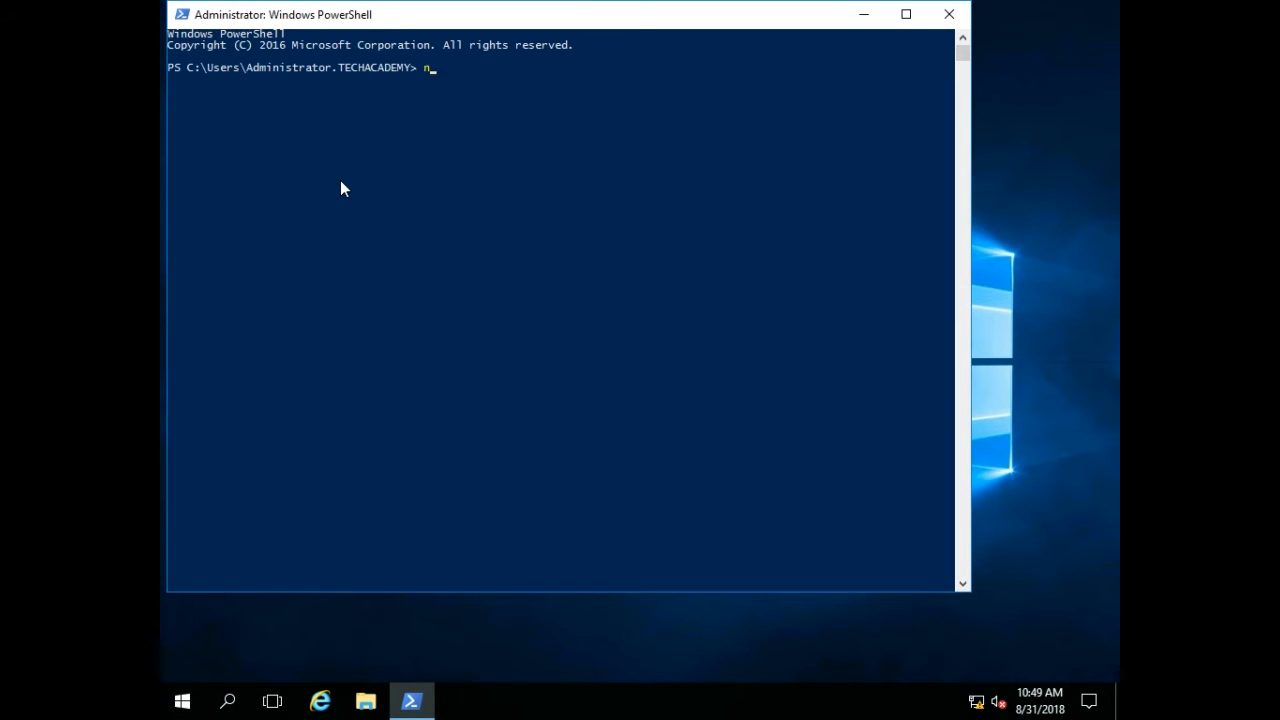
type("etdom query fsmo")
key("Return")
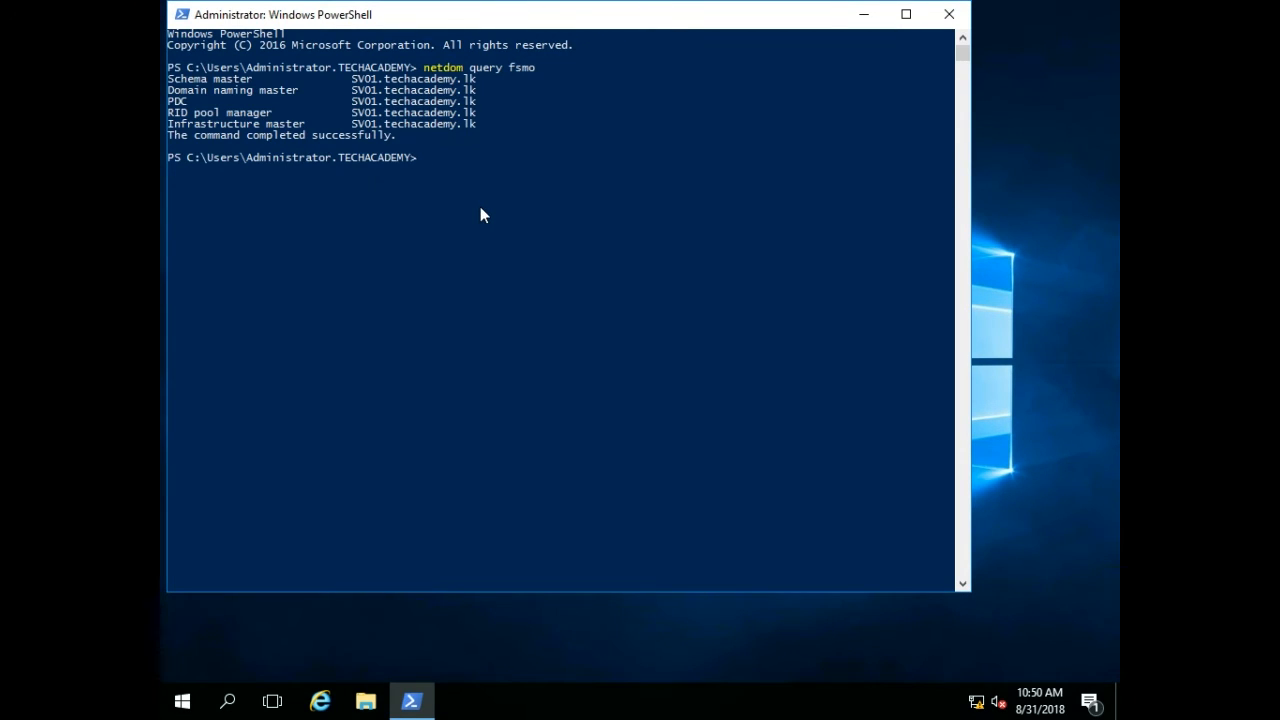
Transfer all five FSMO roles to SV02 with Move-ADDirectoryServerOperationMasterRole -Identity "SV02" -OperationMasterRole 0,1,2,3,4, confirming each role.
type("Move-ADDirectoryServer")
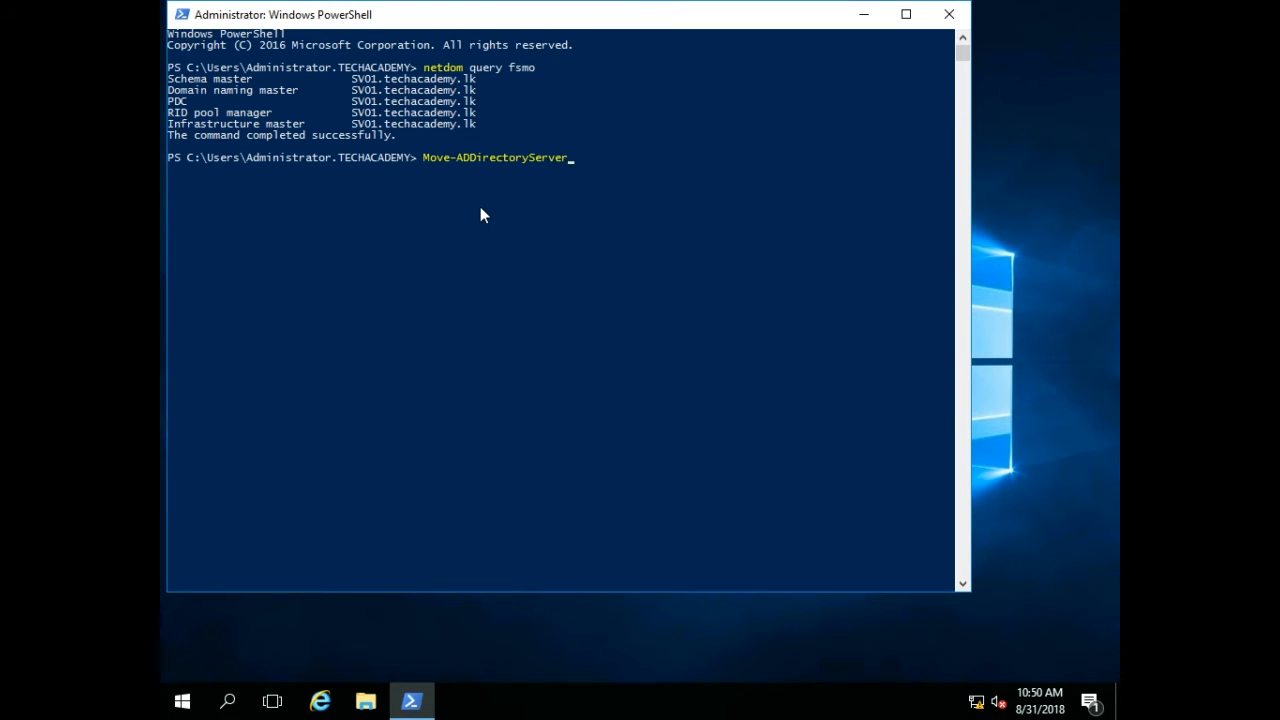
type("OperationMasterRole")
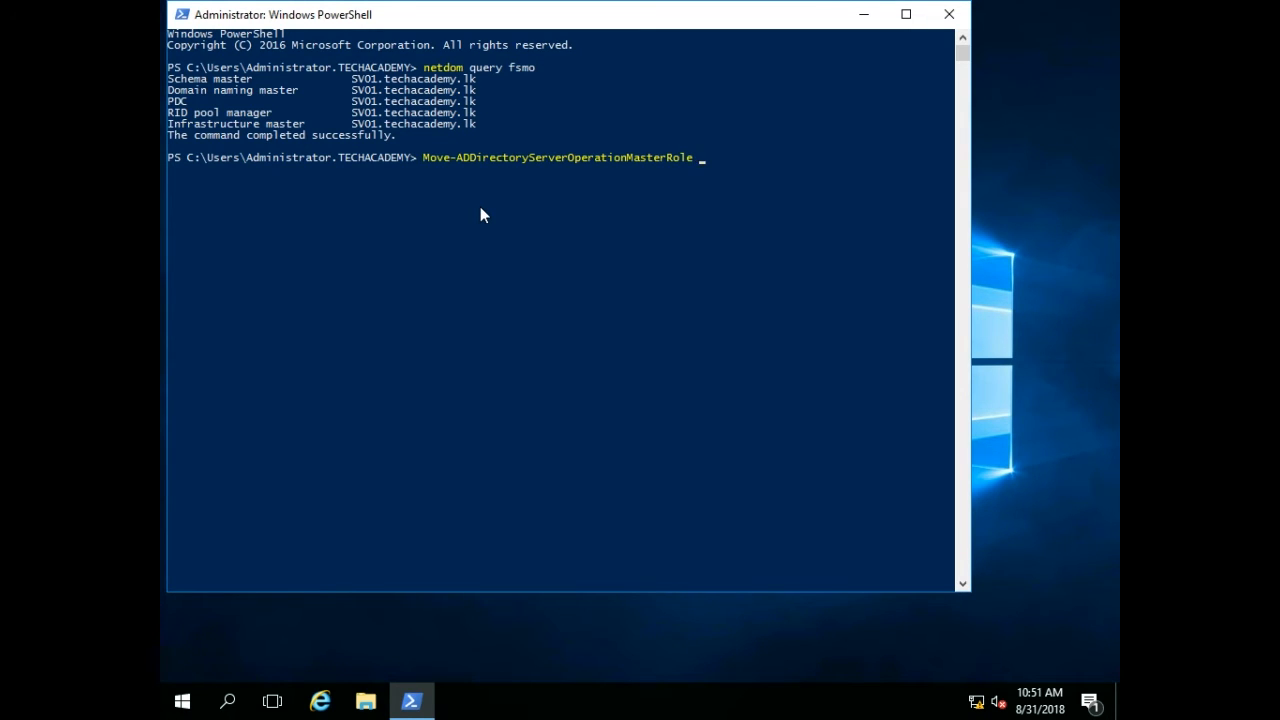
type(" -Identit")
type("|SV")
key("BackSpace")
key("BackSpace")
type("SV02\" -OperationMasterRole")
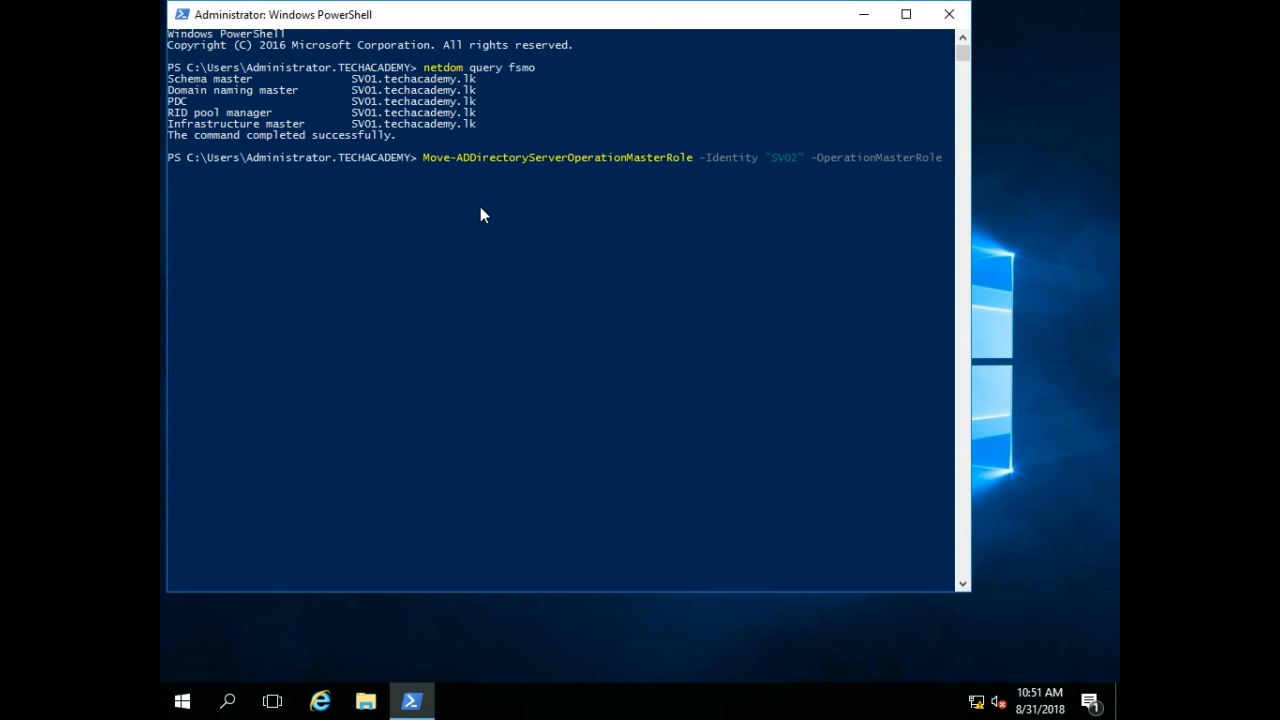
key("Return")
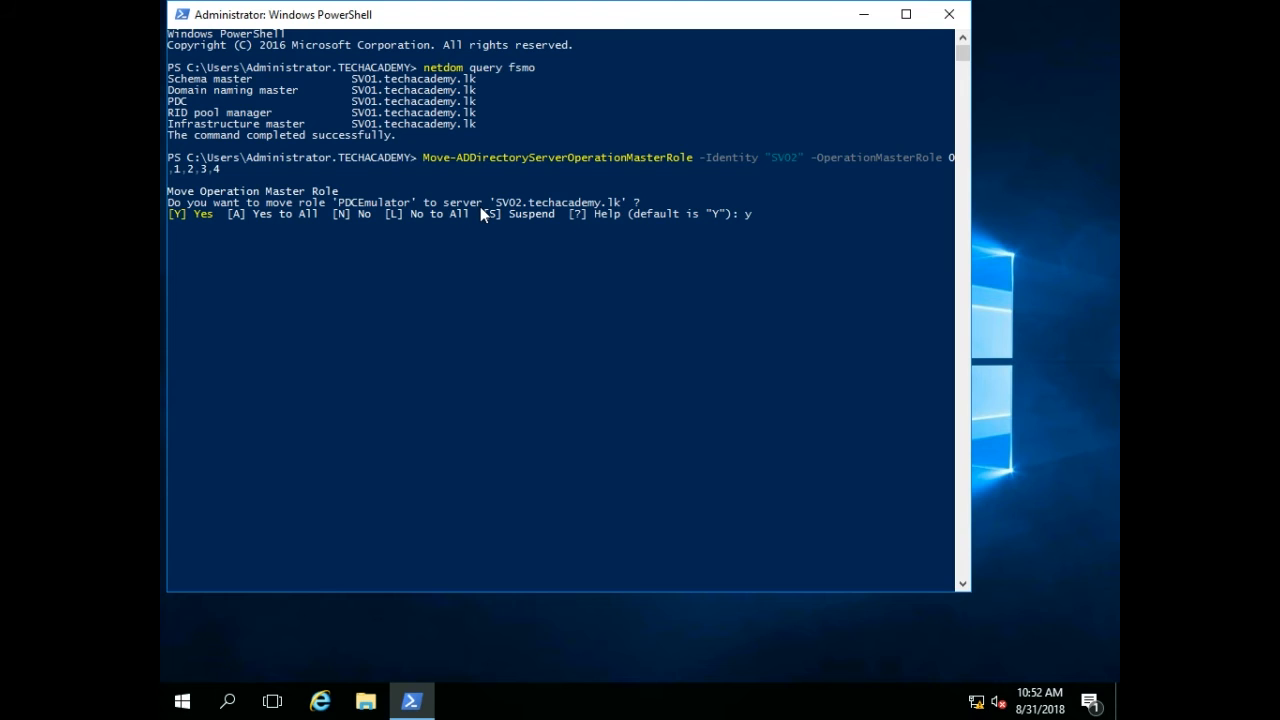
type("y")
key("Return")
key("y")
key("Return")
key("y")
key("Return")
key("y")
key("Return")
key("y")
key("Return")
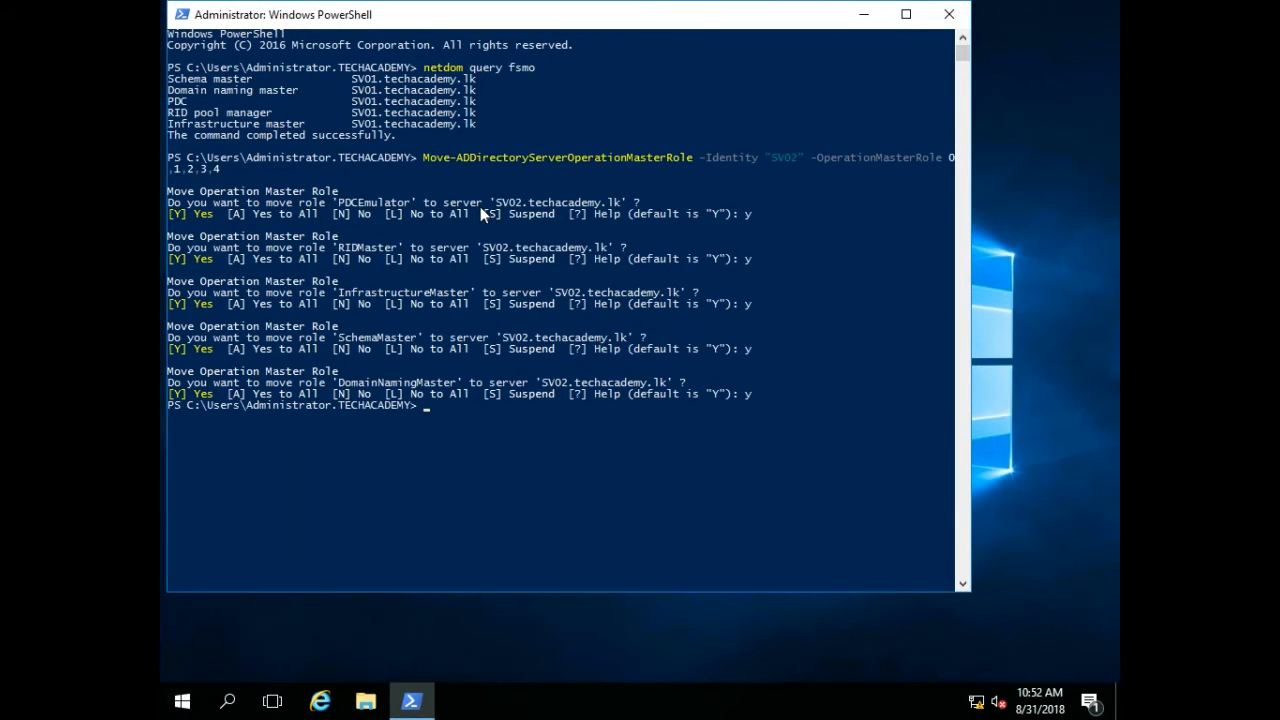
key("Return")
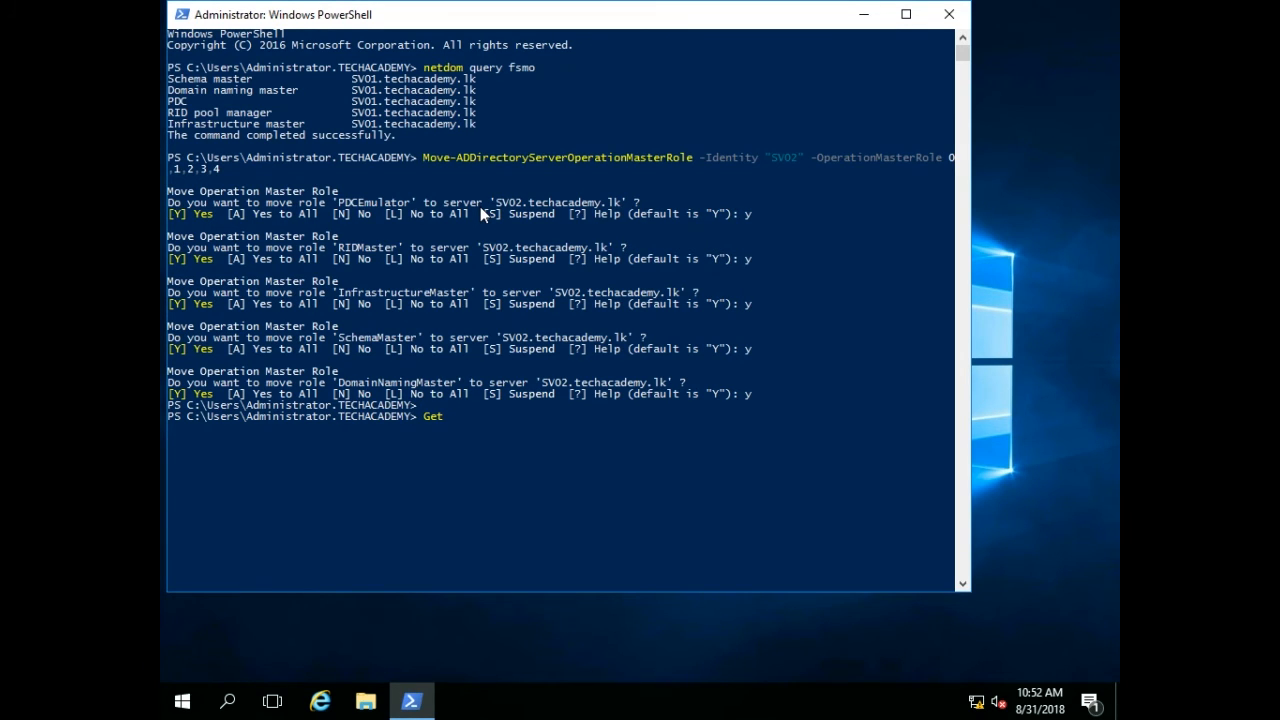
Run Get-ADDomain and Get-ADForest to check which server holds the operation master roles.
type("Get-ADDomain")
key("Return")
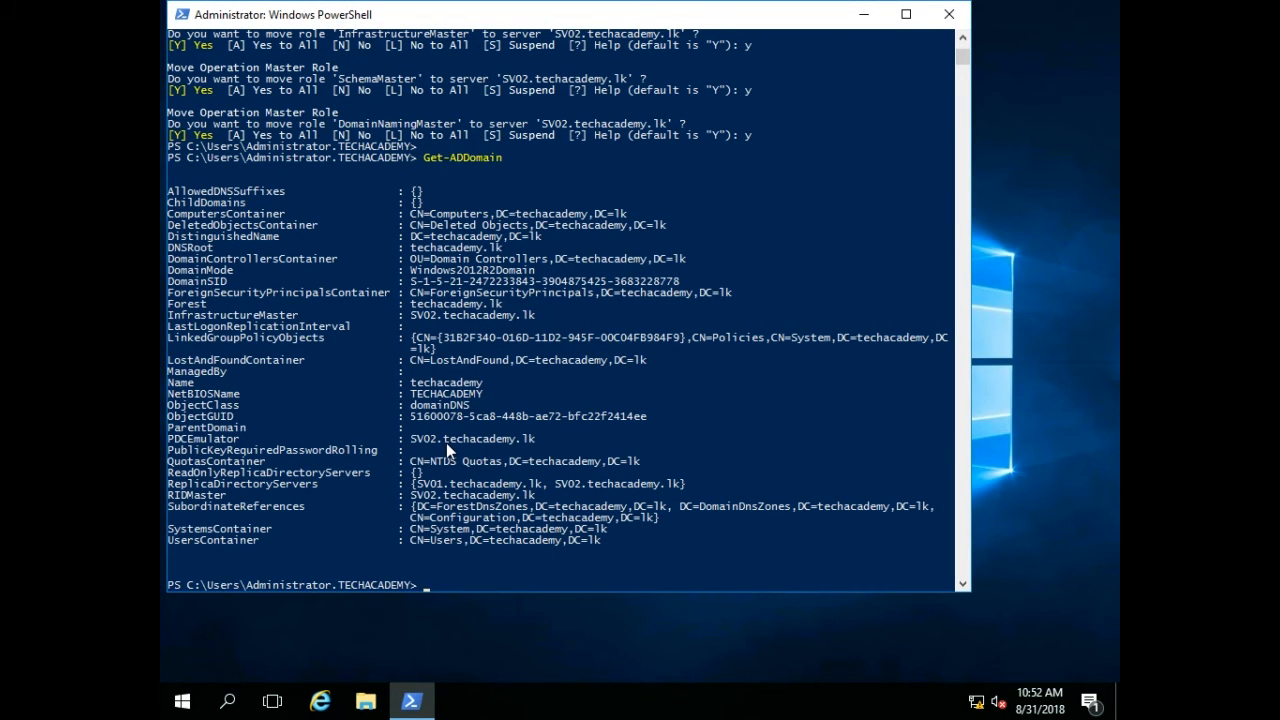
type("-ADForest")
key("Return")
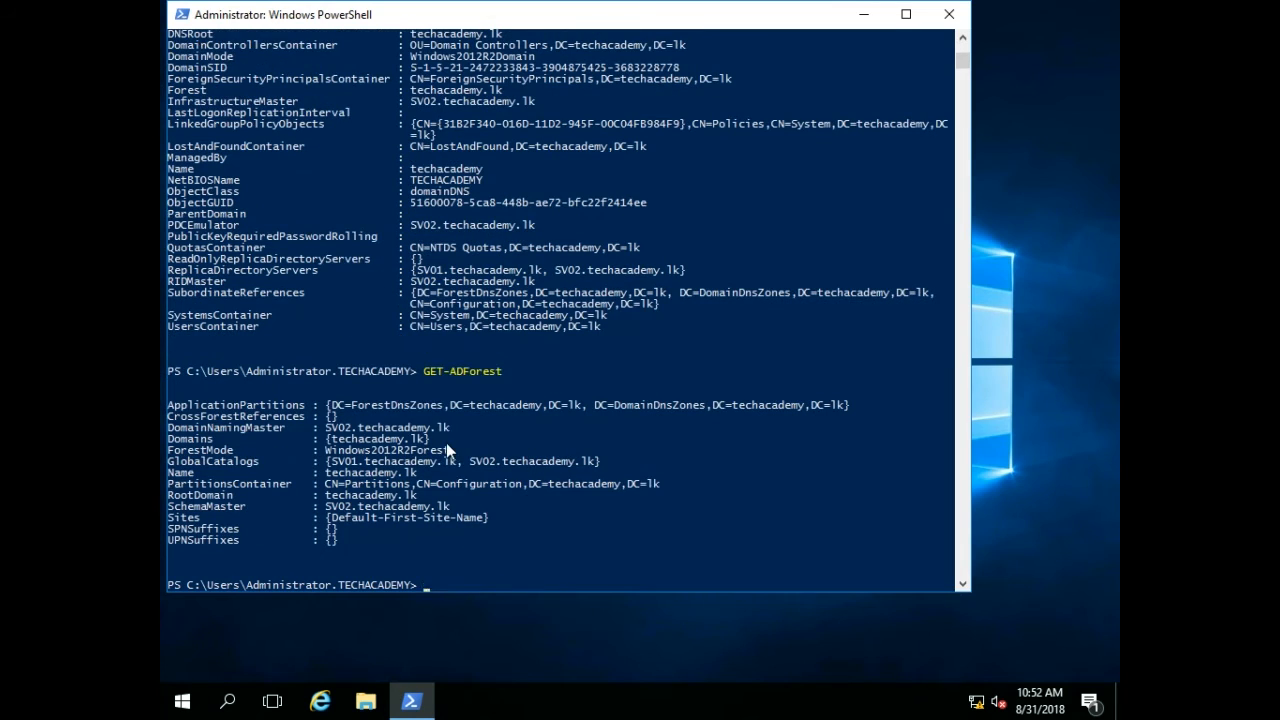